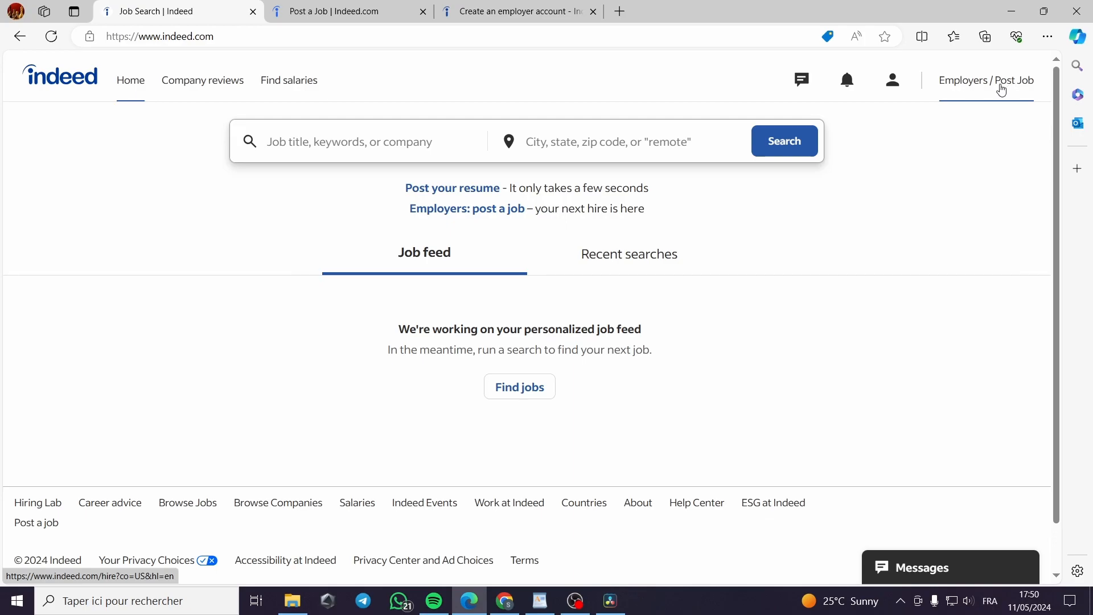
# Open the employer account creation form and enter the company's name.
pyautogui.click(369, 18)
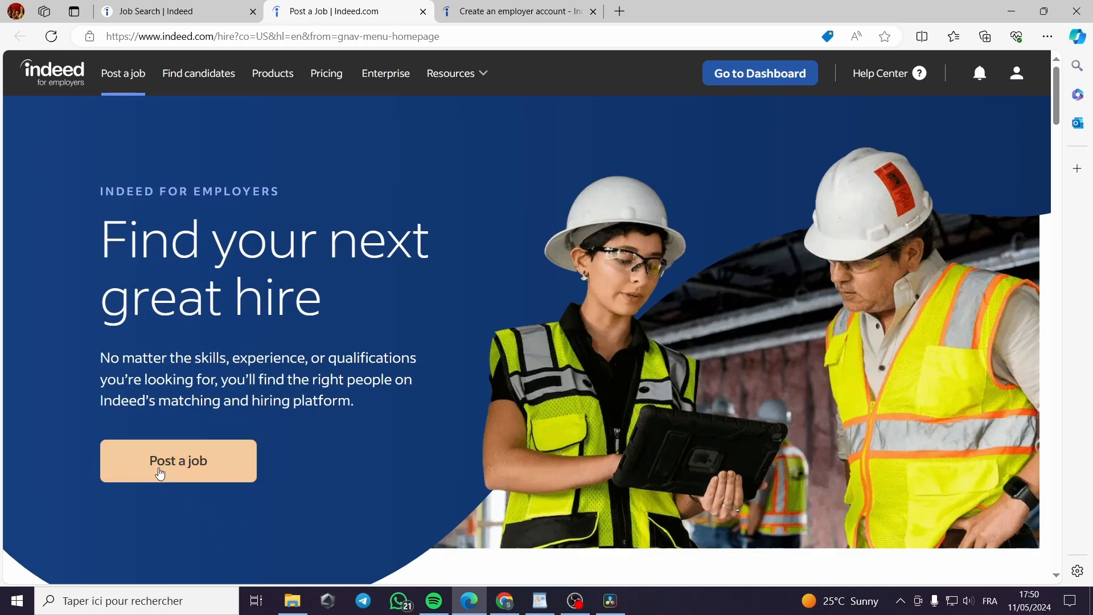
pyautogui.click(512, 11)
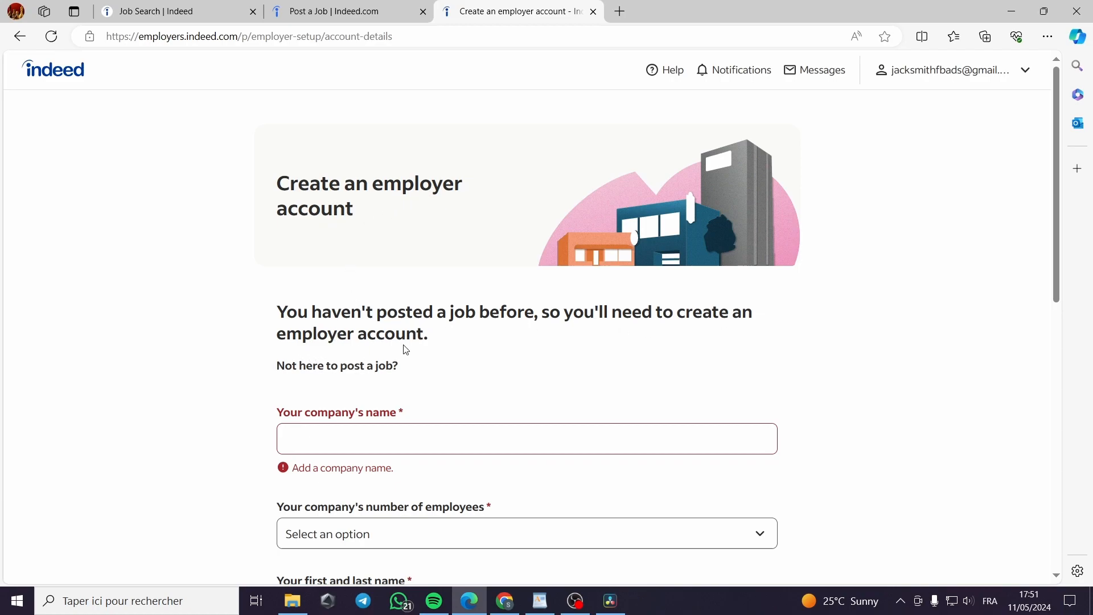
pyautogui.scroll(-1, 405, 349)
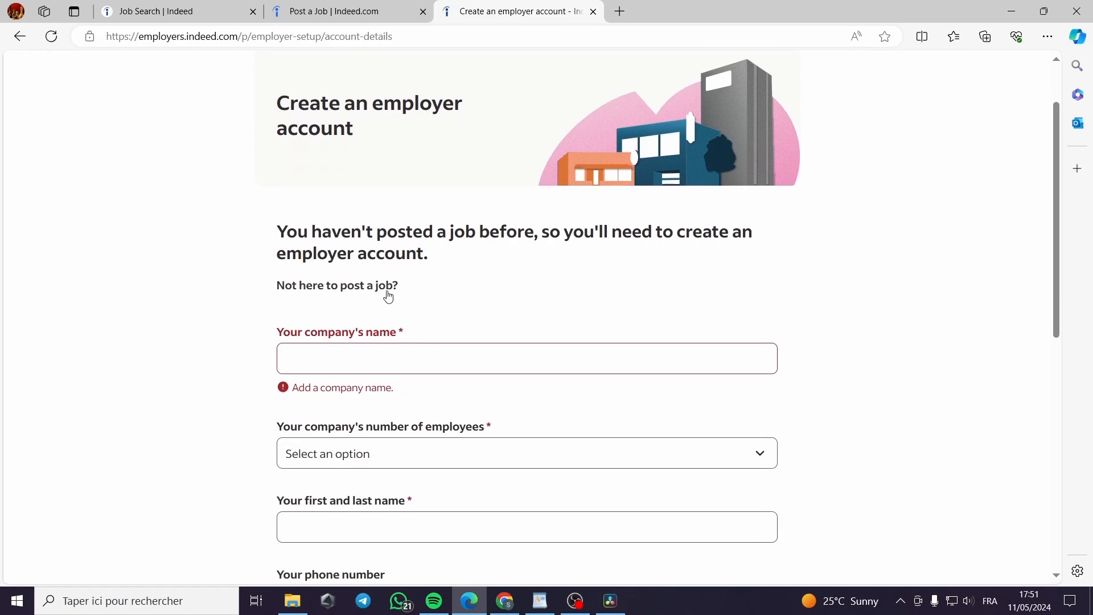
pyautogui.click(335, 356)
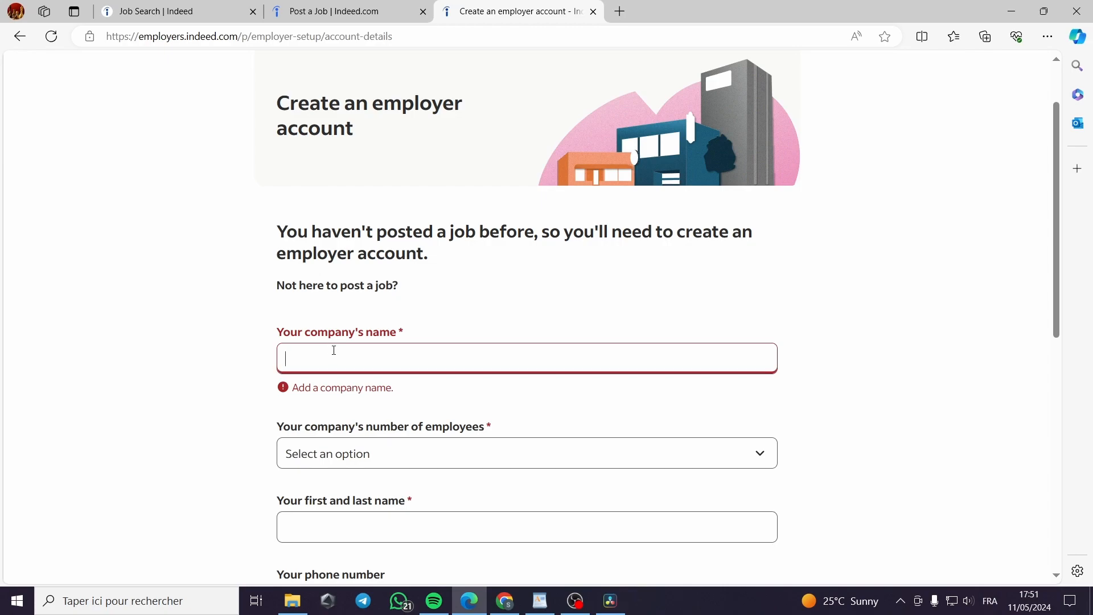
pyautogui.write('Jakc')
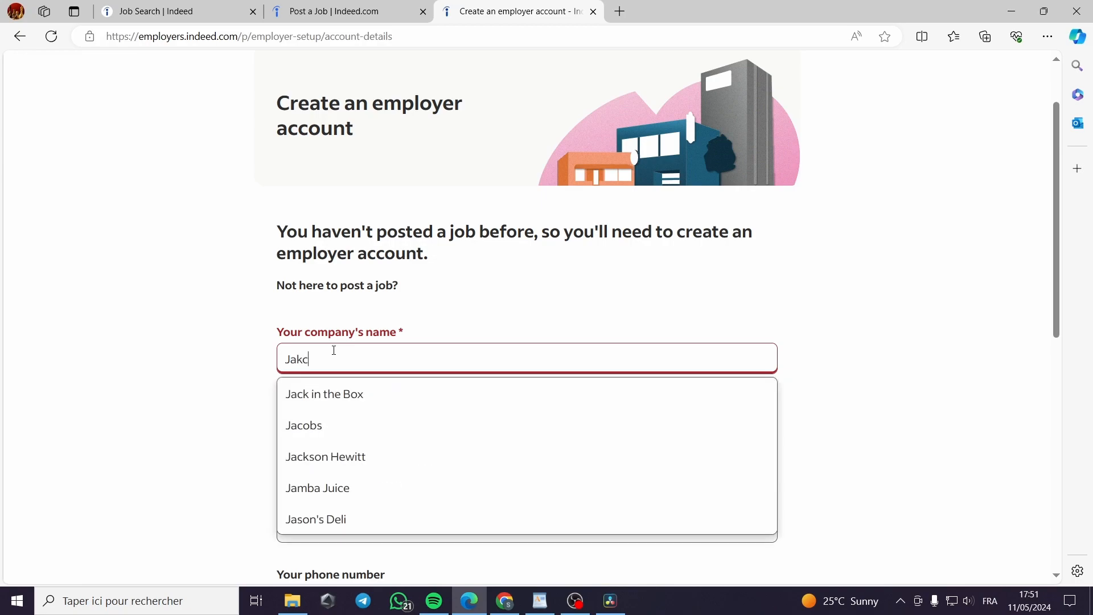
pyautogui.press('BackSpace')
pyautogui.write('cksmith')
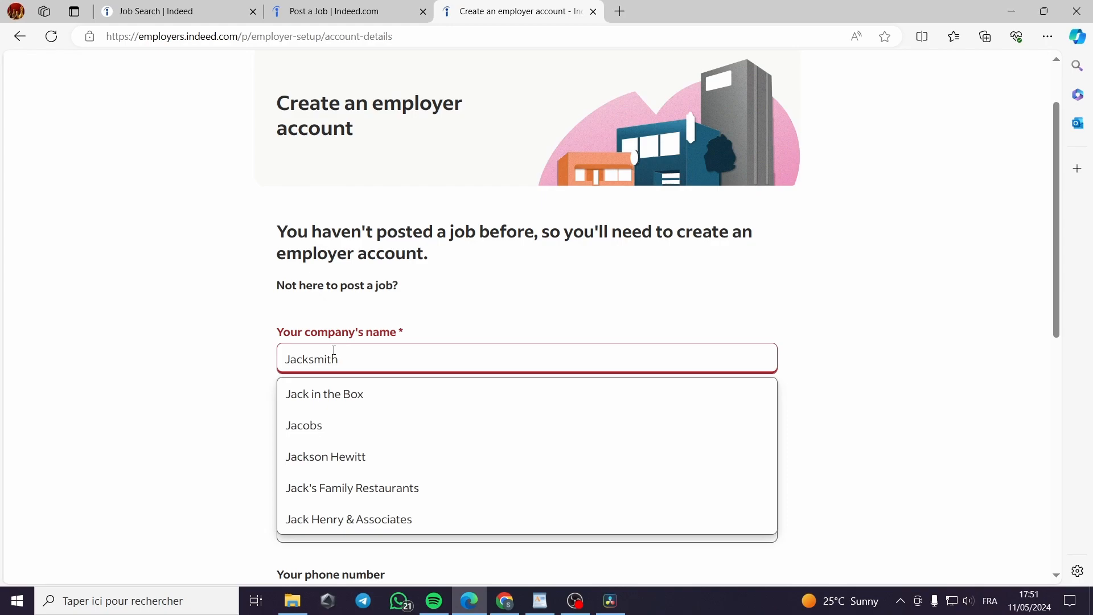
pyautogui.click(220, 378)
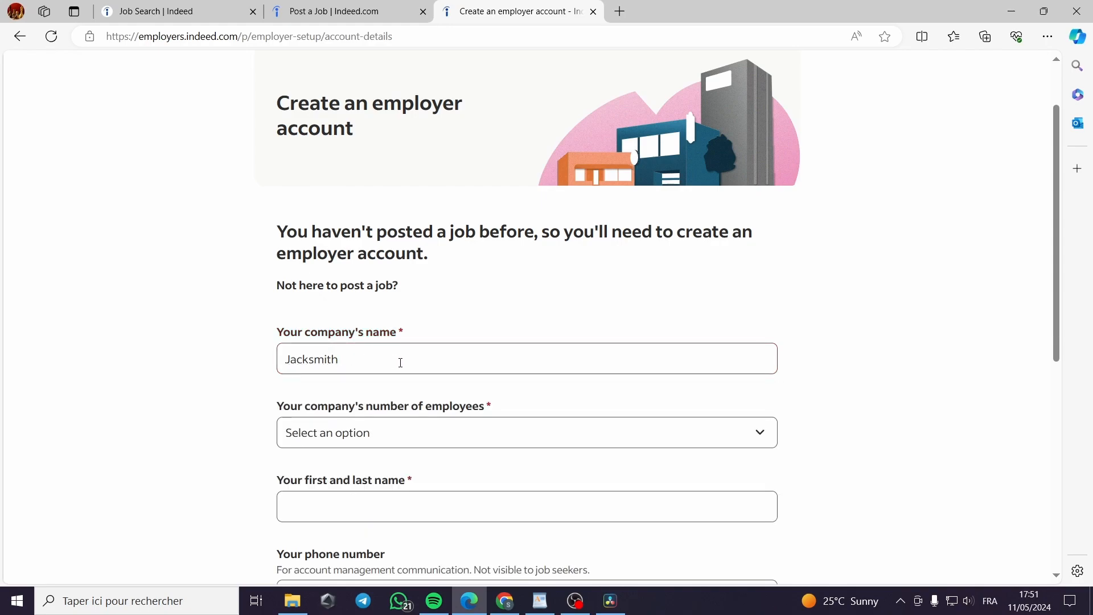
# Set the company's number of employees to 1 to 49 and fill in the saved first and last name.
pyautogui.scroll(-1, 401, 362)
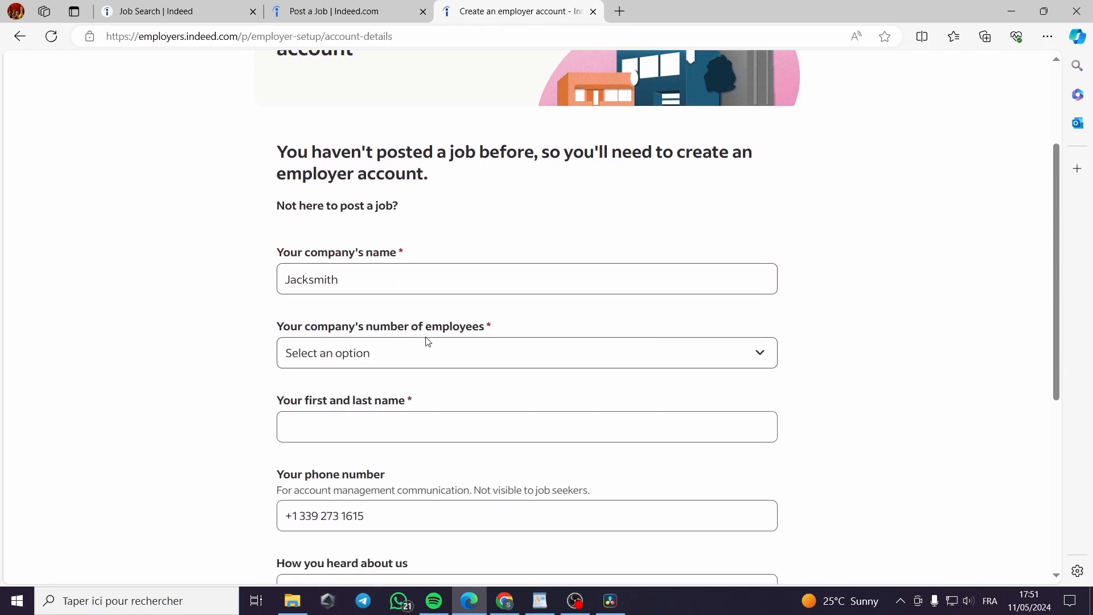
pyautogui.click(422, 352)
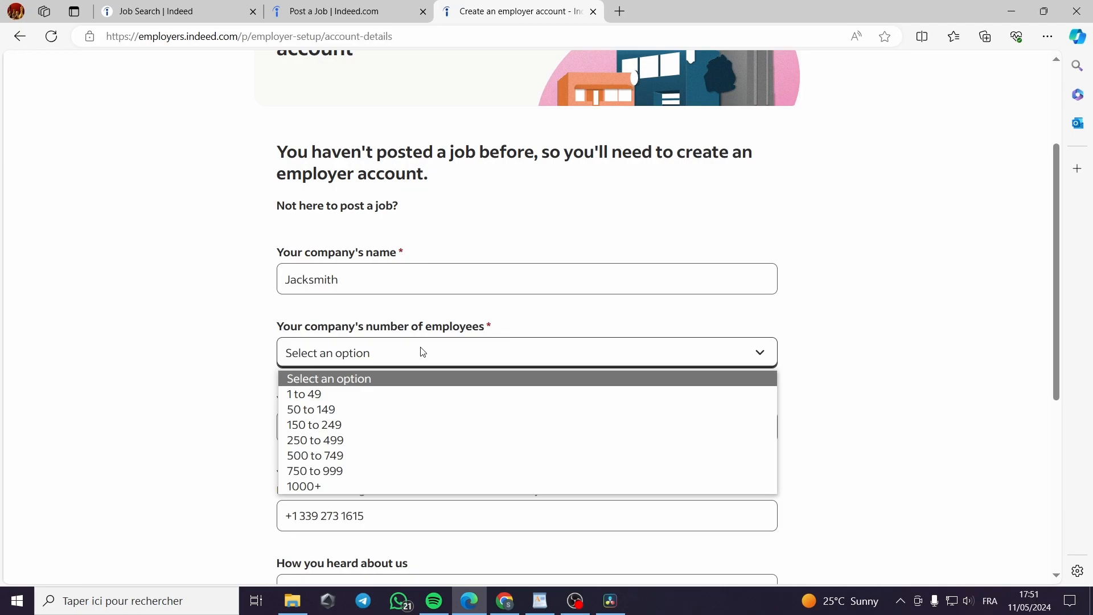
pyautogui.click(378, 394)
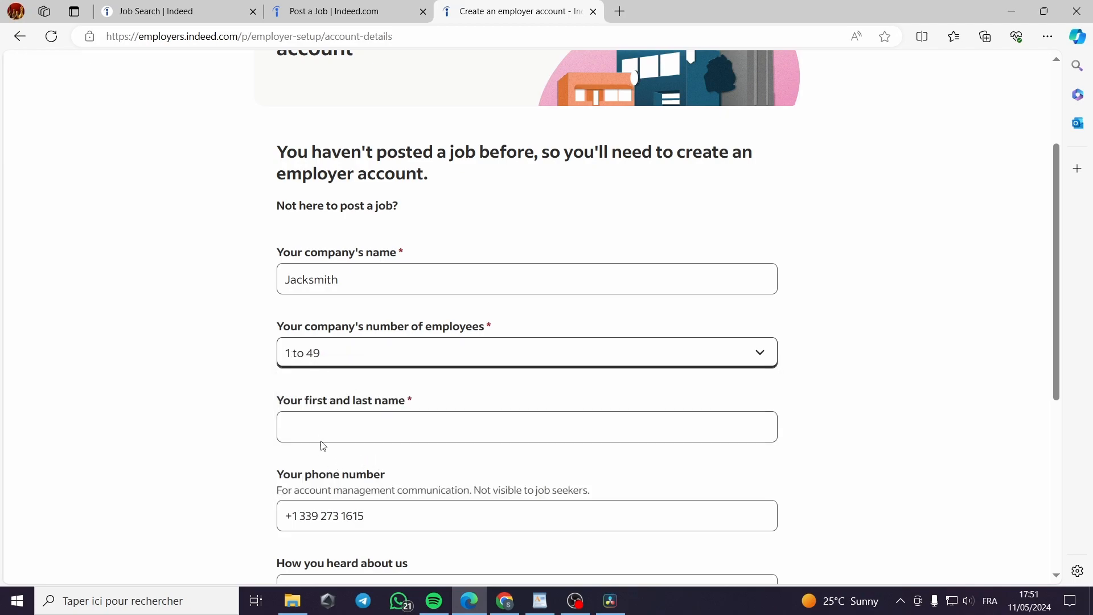
pyautogui.click(427, 425)
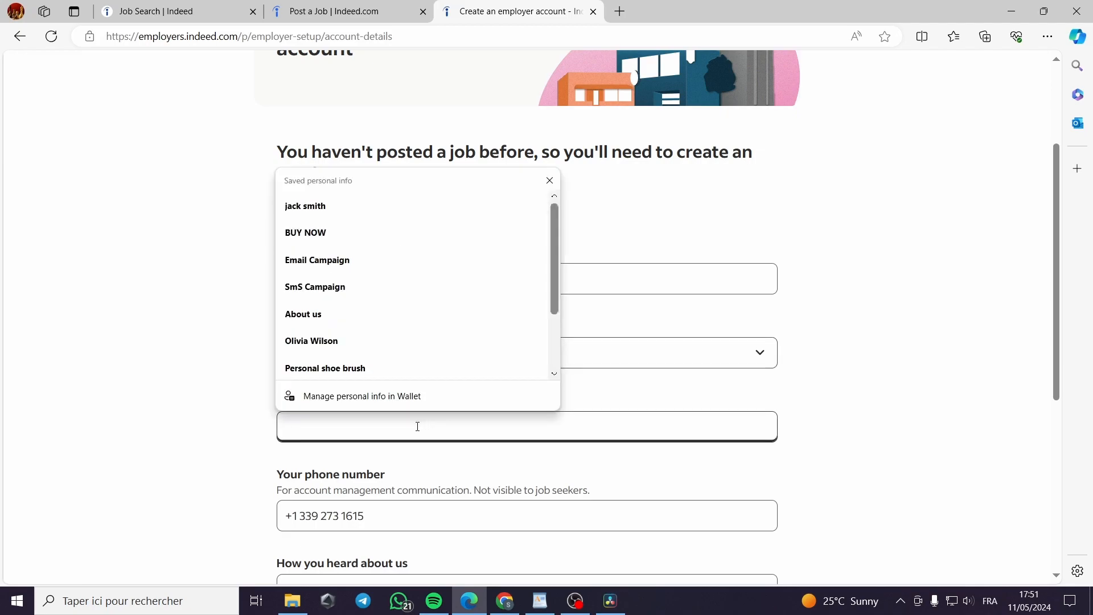
pyautogui.click(349, 217)
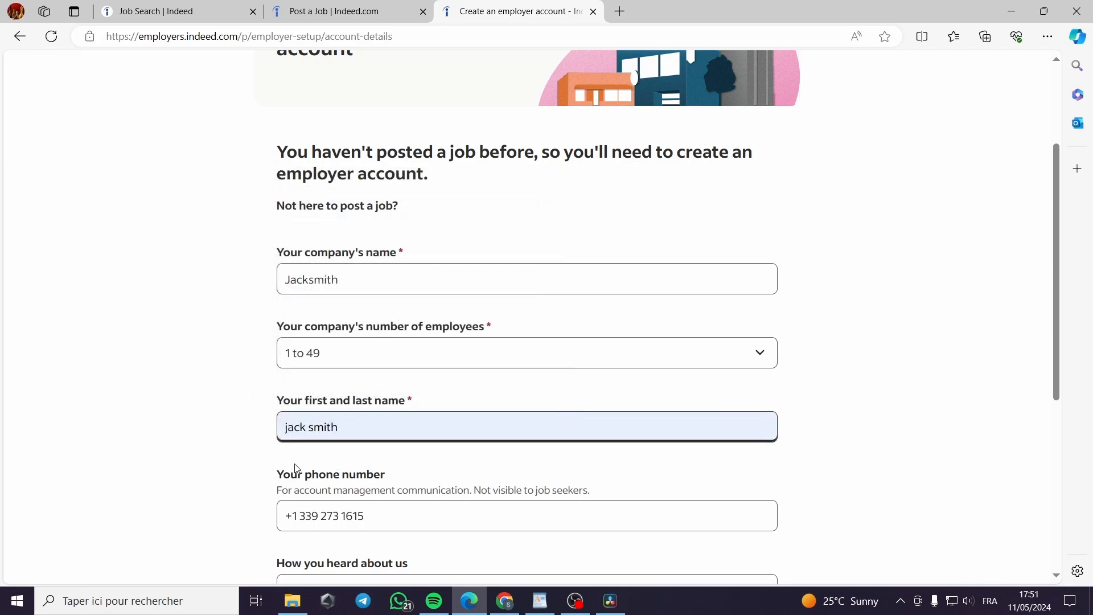
# Choose Social media as the answer to how you heard about Indeed.
pyautogui.scroll(-1, 221, 370)
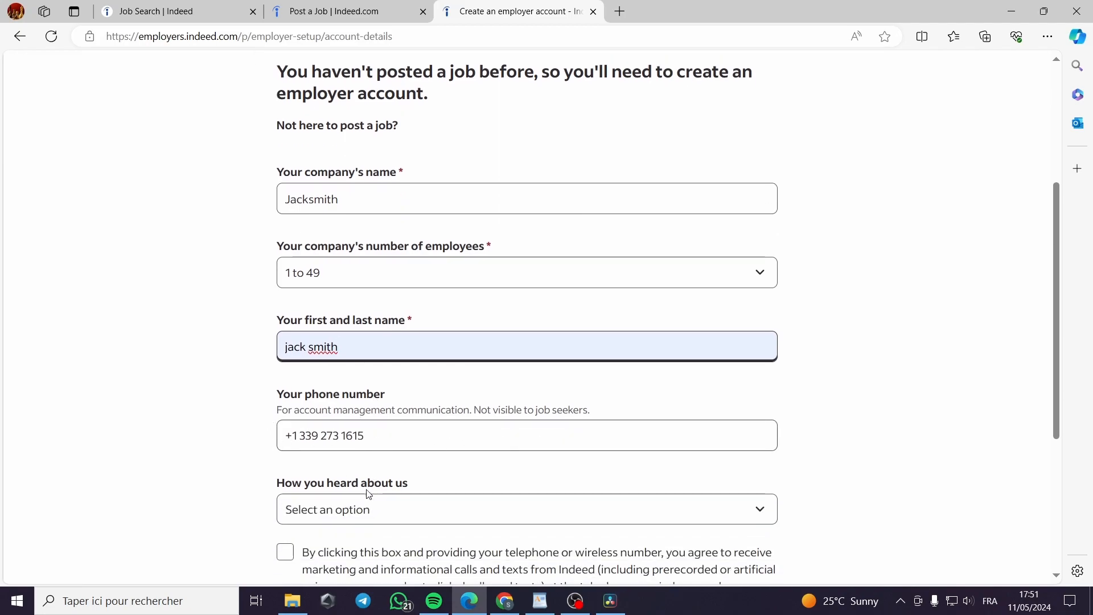
pyautogui.scroll(-1, 366, 483)
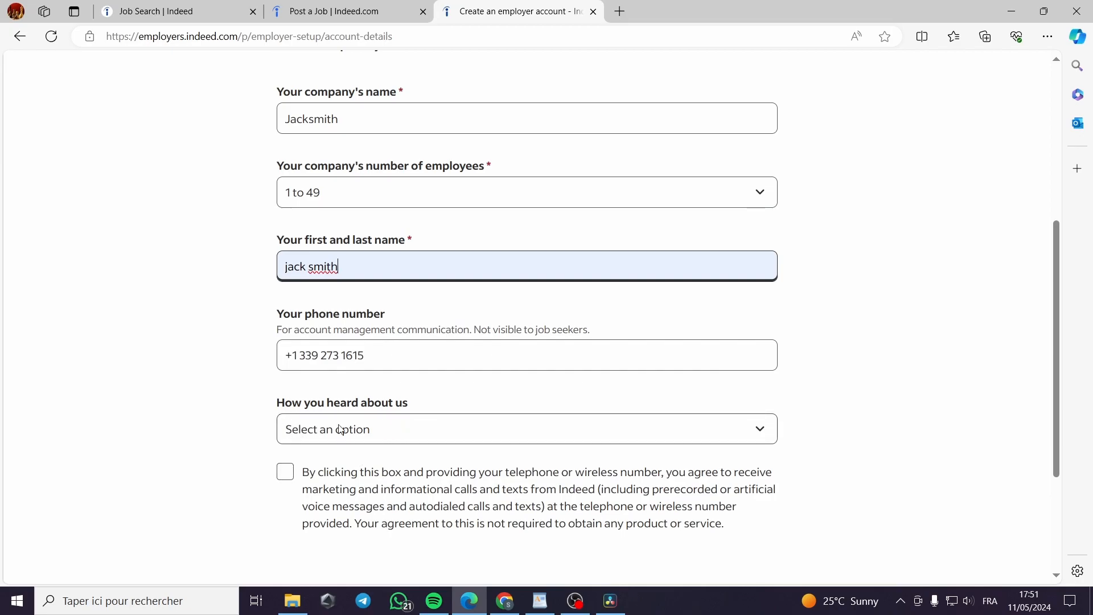
pyautogui.click(451, 434)
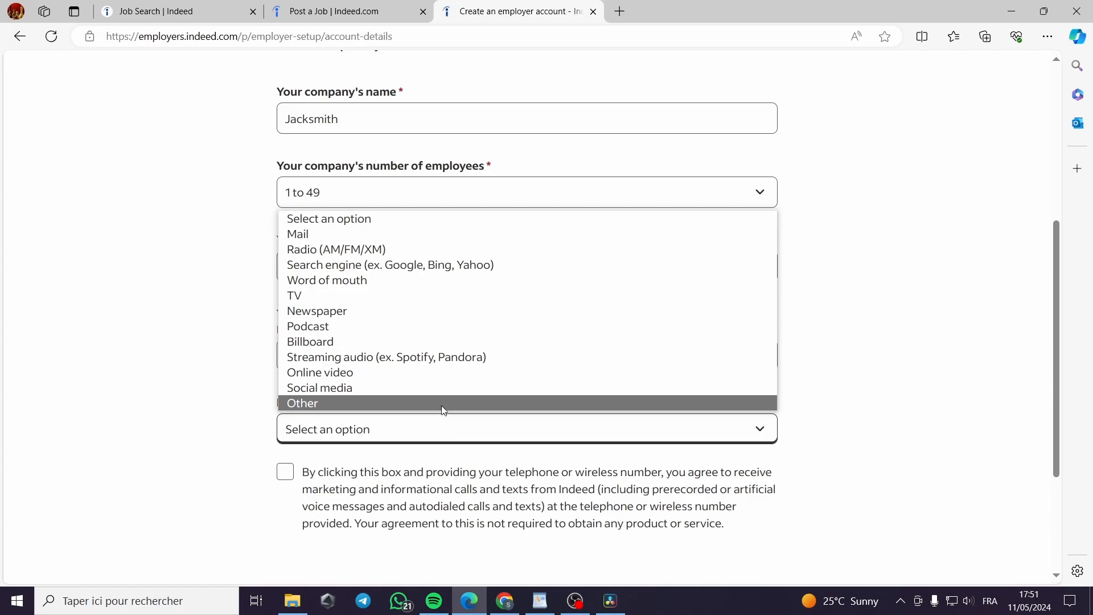
pyautogui.click(455, 389)
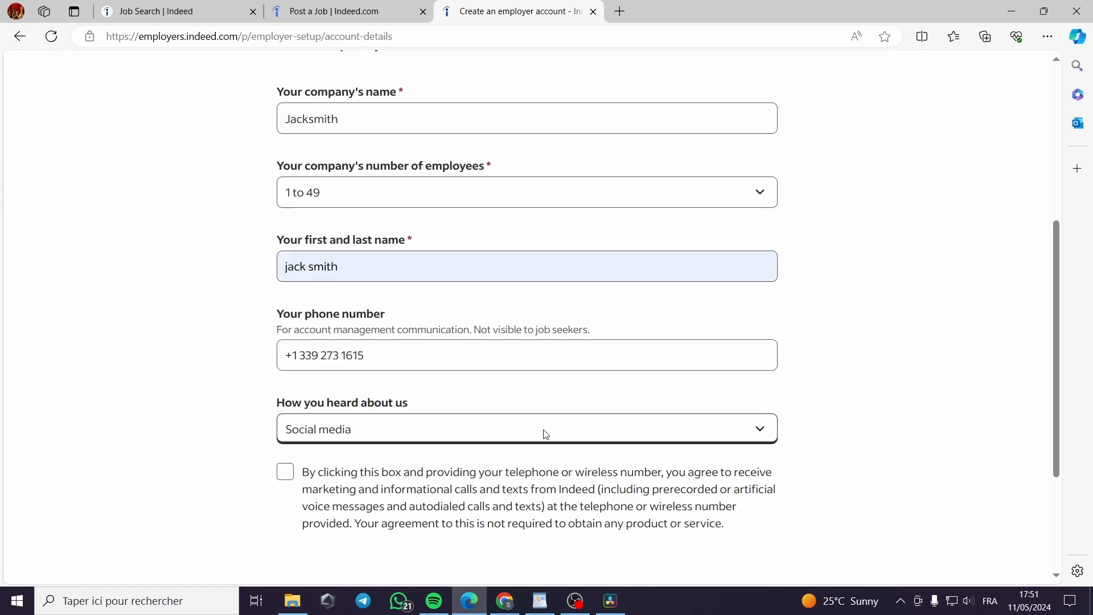
pyautogui.click(544, 433)
pyautogui.click(543, 434)
# Agree to receive marketing calls and texts, and submit the employer account details, reloading the blank page that follows.
pyautogui.scroll(-3, 408, 455)
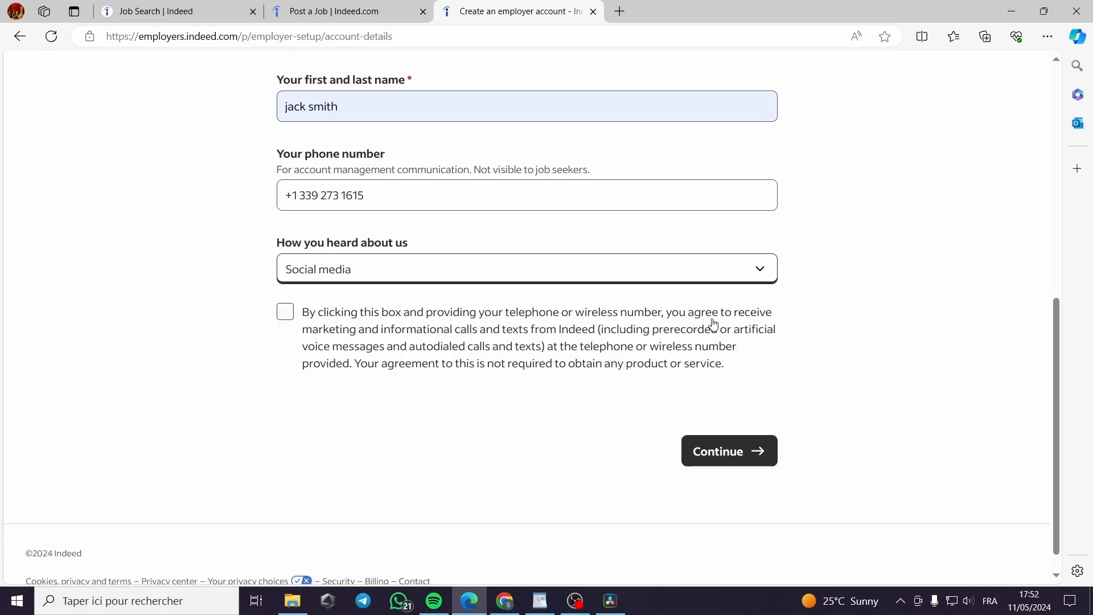
pyautogui.click(286, 317)
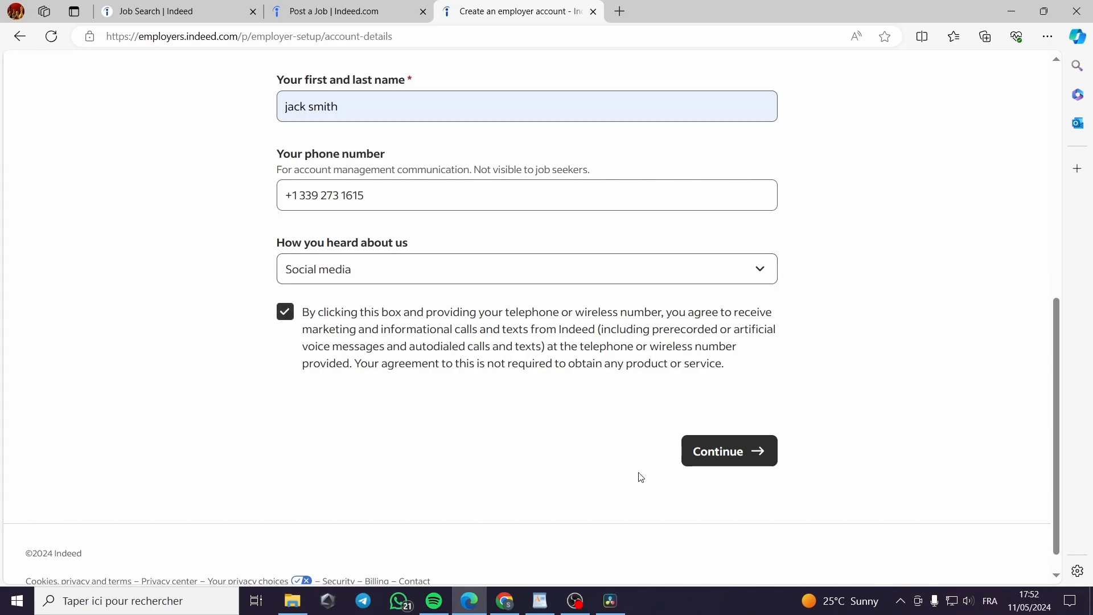
pyautogui.click(741, 459)
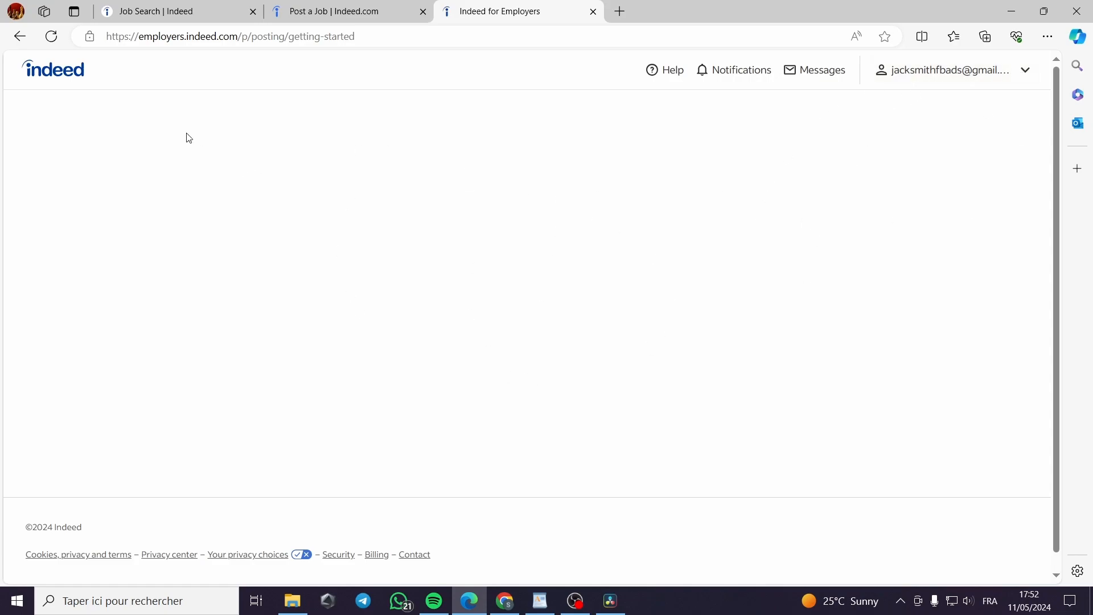
pyautogui.click(51, 36)
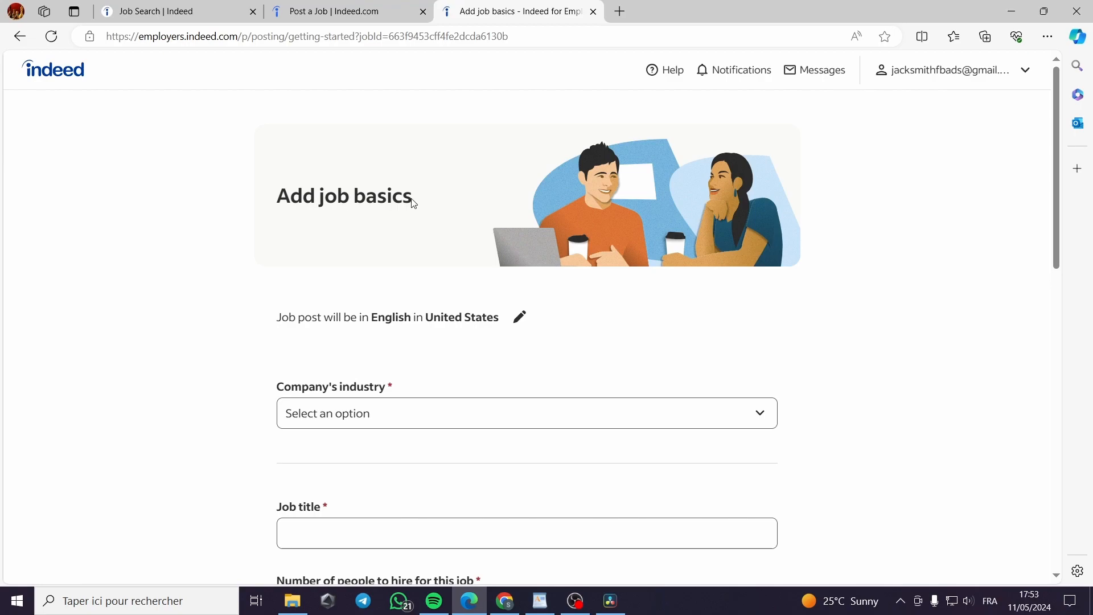
# Review the job post's language and country options, keeping English and United States.
pyautogui.scroll(-1, 416, 256)
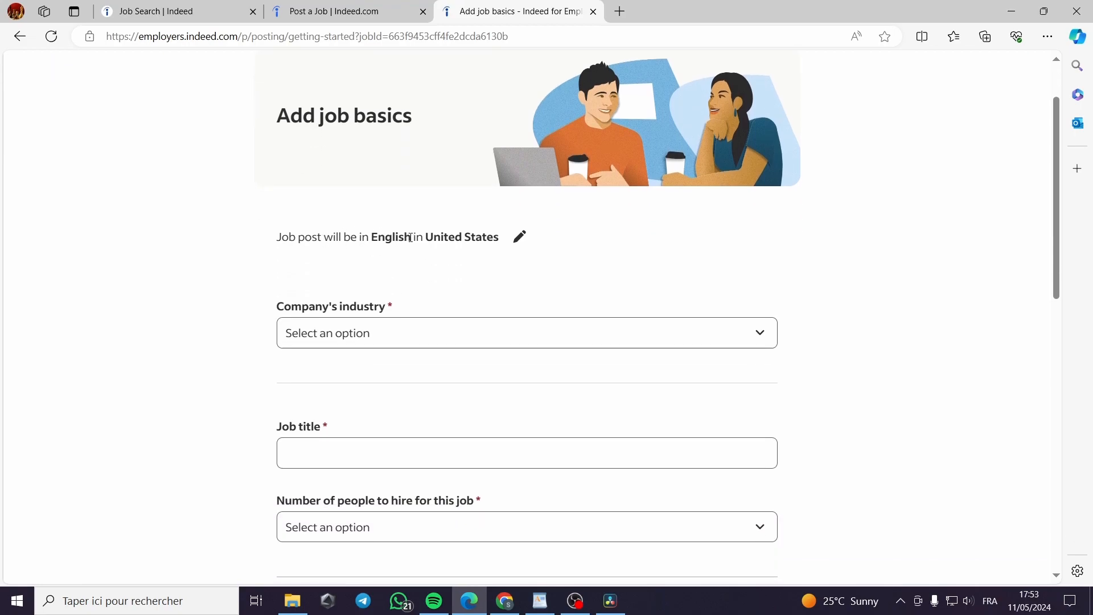
pyautogui.click(525, 239)
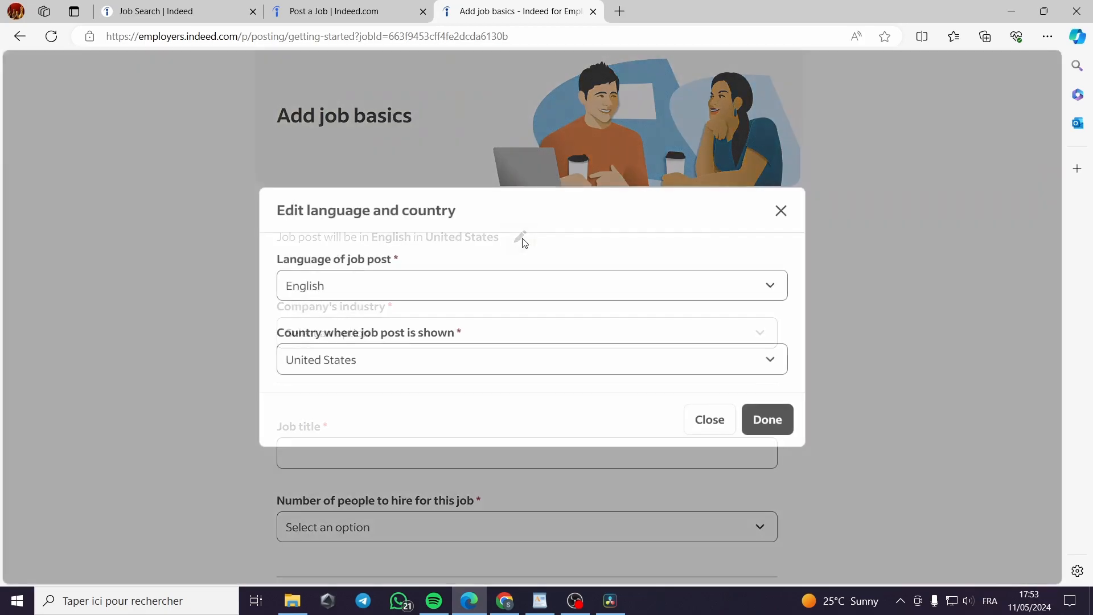
pyautogui.click(361, 291)
pyautogui.click(359, 288)
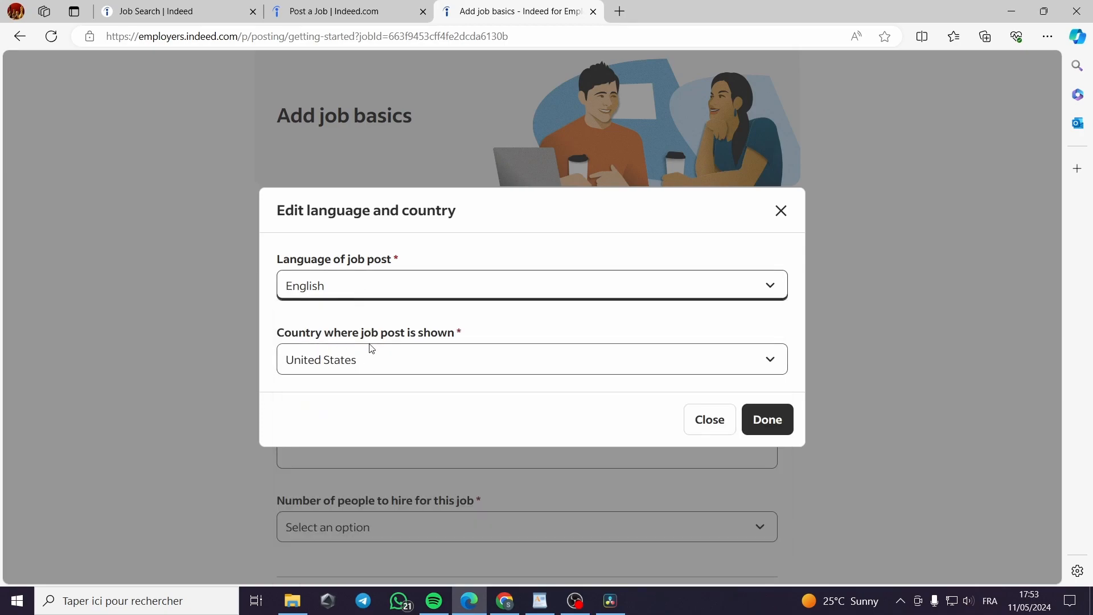
pyautogui.click(463, 356)
pyautogui.click(468, 358)
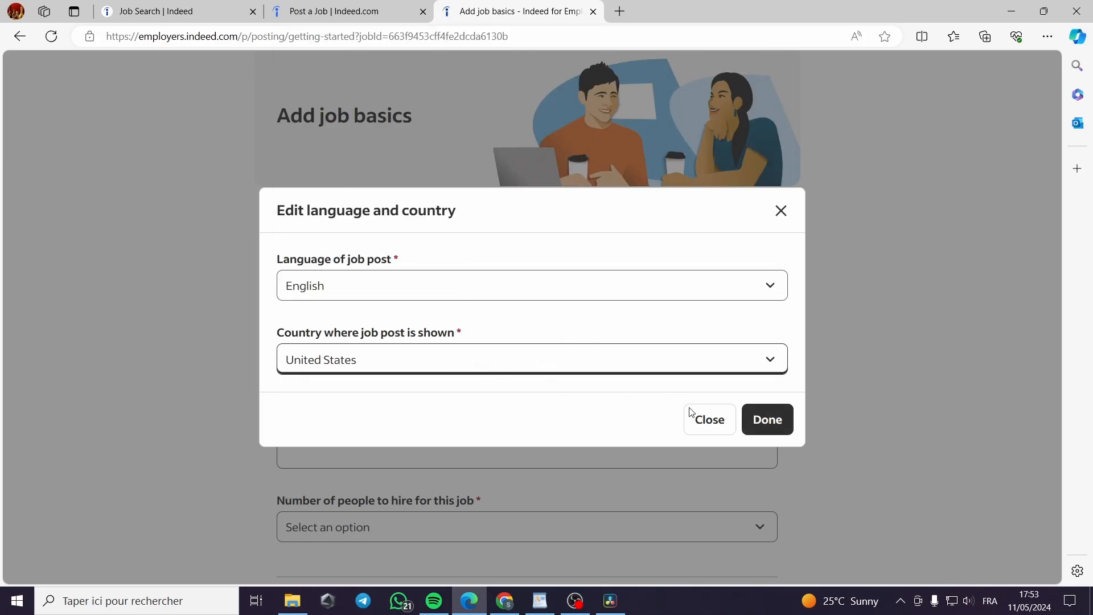
pyautogui.click(767, 420)
# Set the company's industry to Information Technology and its sub-industry to Software Development.
pyautogui.scroll(-3, 371, 442)
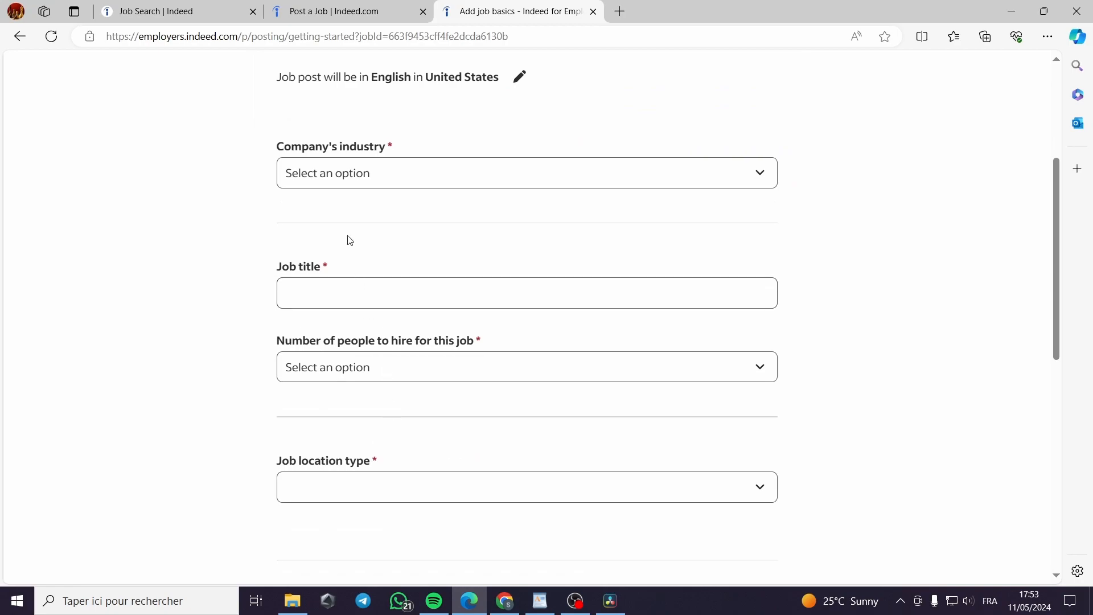
pyautogui.scroll(1, 347, 194)
pyautogui.scroll(1, 412, 247)
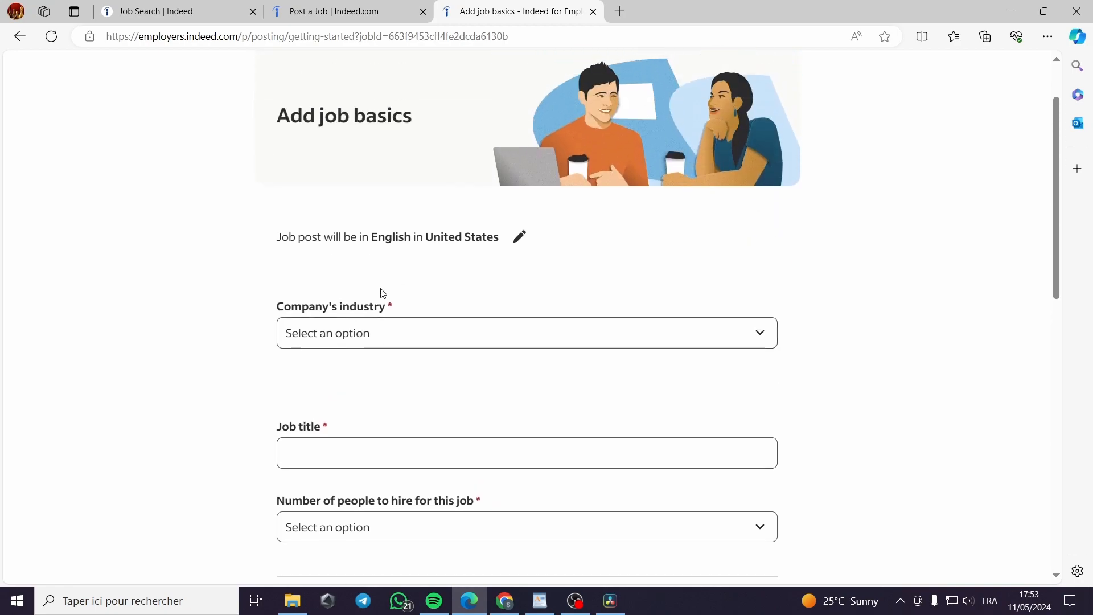
pyautogui.click(427, 332)
pyautogui.scroll(-1, 419, 260)
pyautogui.scroll(1, 458, 248)
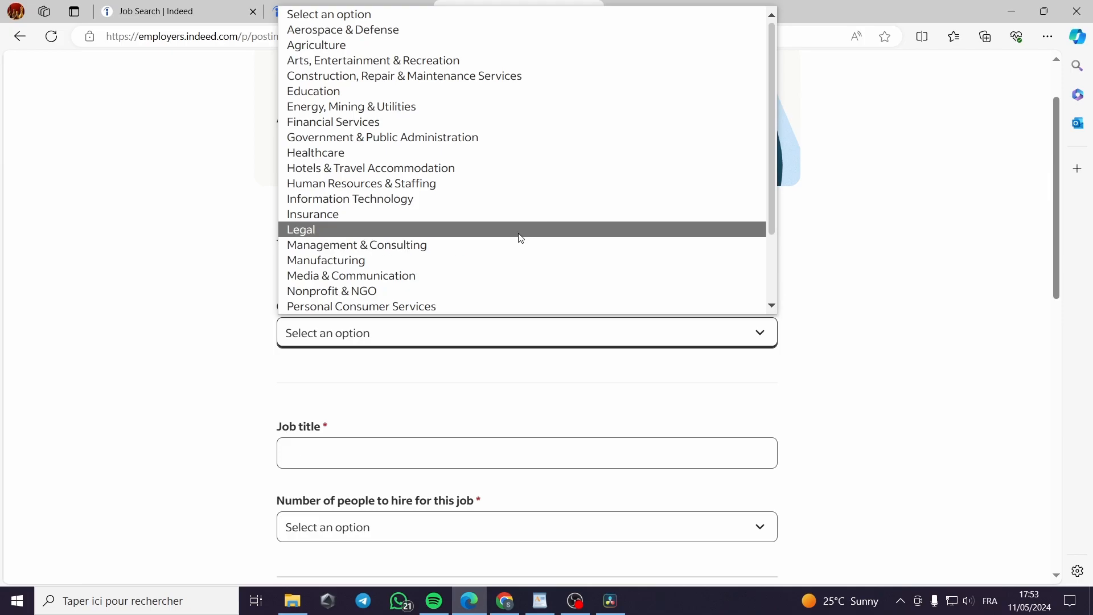
pyautogui.click(518, 201)
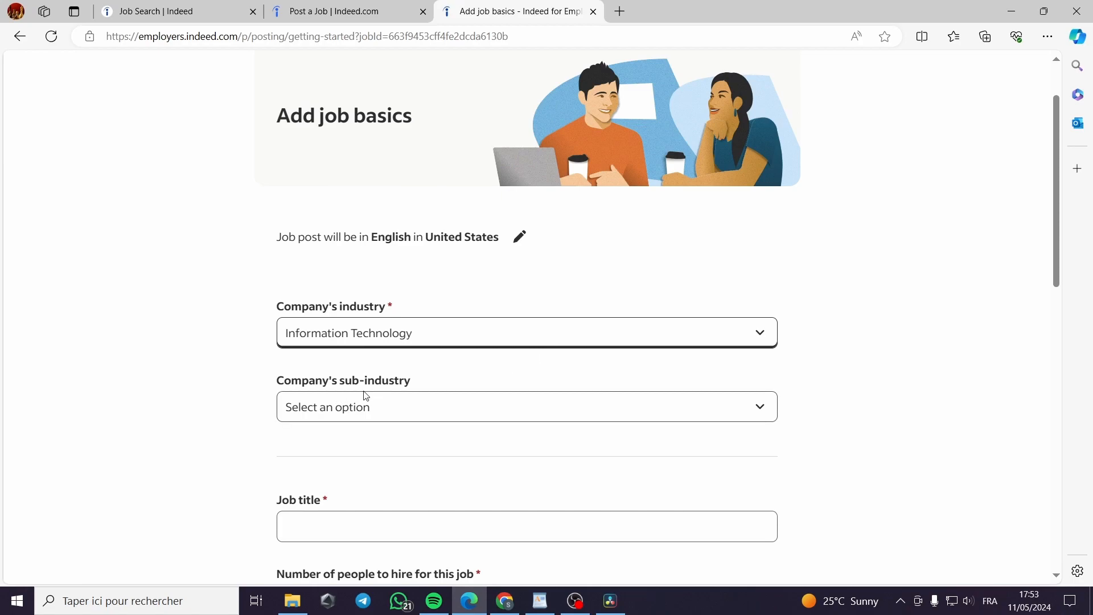
pyautogui.click(480, 414)
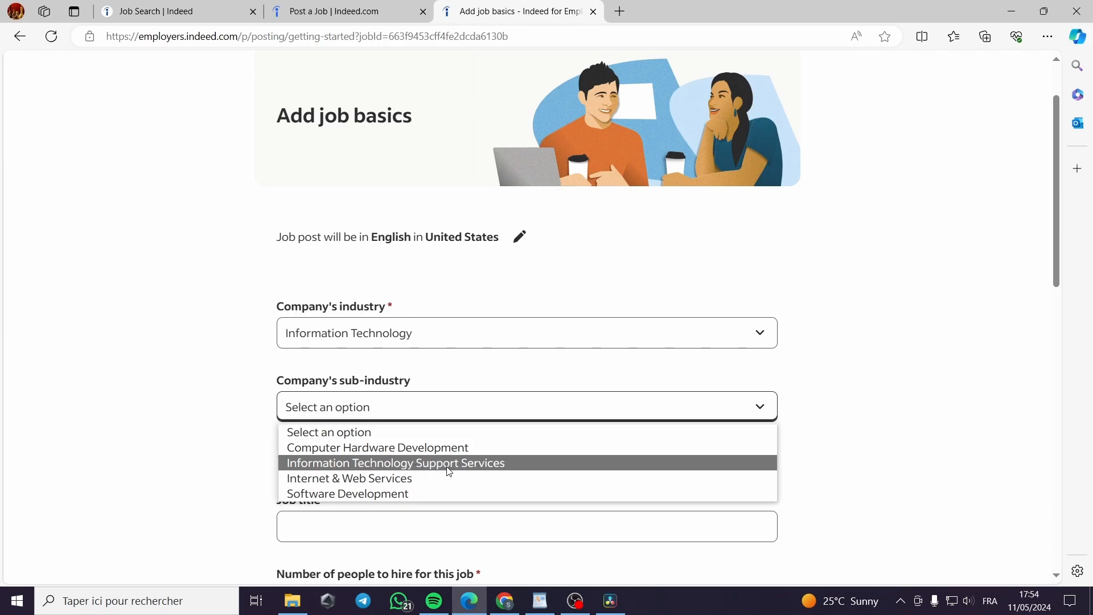
pyautogui.click(412, 493)
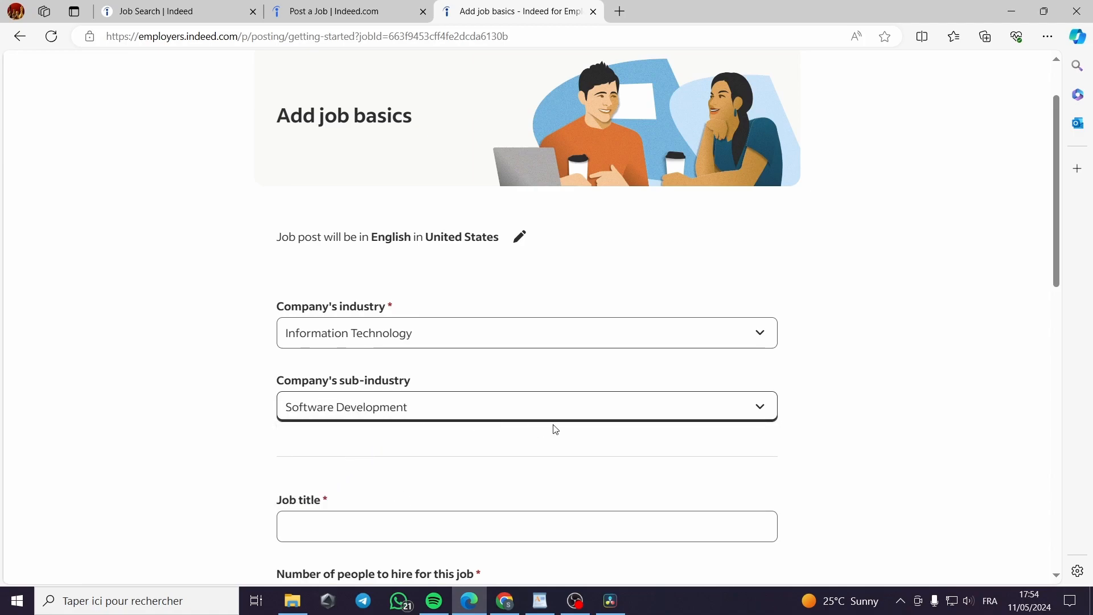
# Enter Software Engineer as the job title, picking it from the suggestions for "Sof".
pyautogui.scroll(-1, 544, 422)
pyautogui.click(354, 449)
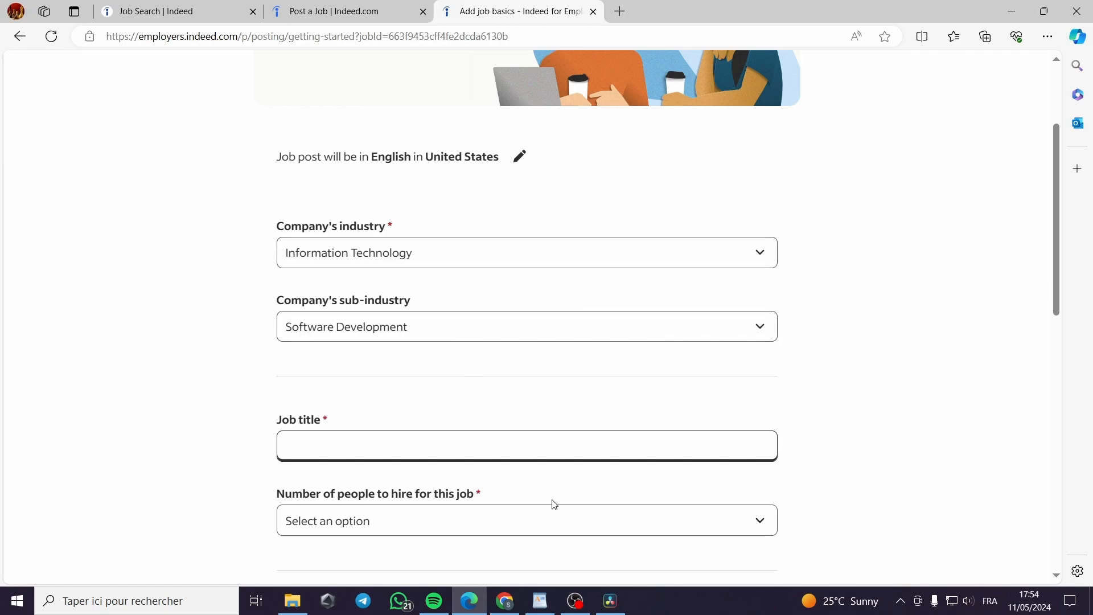
pyautogui.write('o')
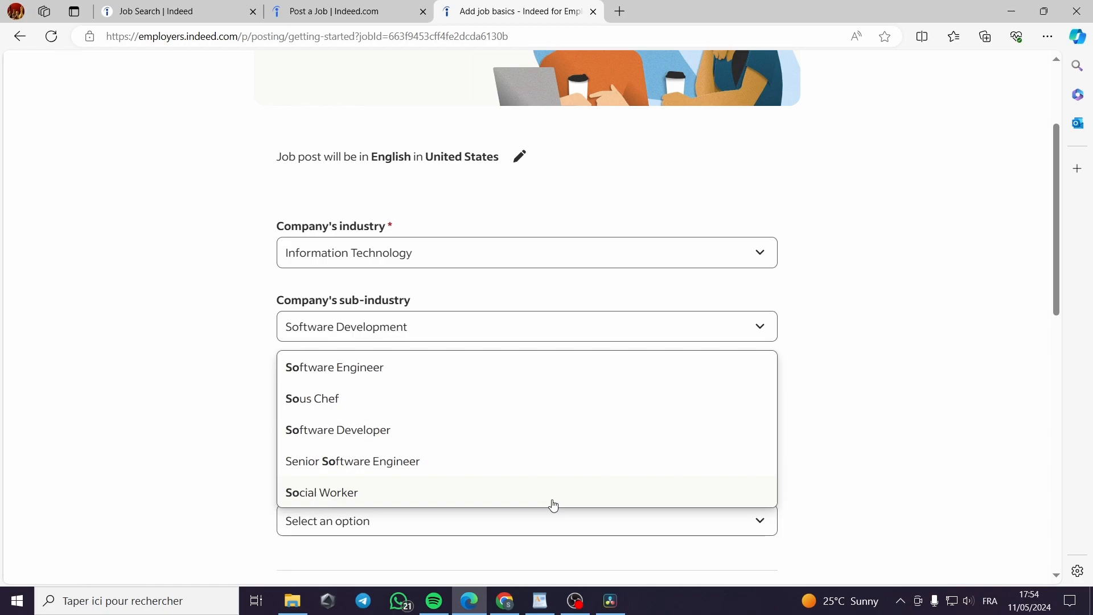
pyautogui.write('f')
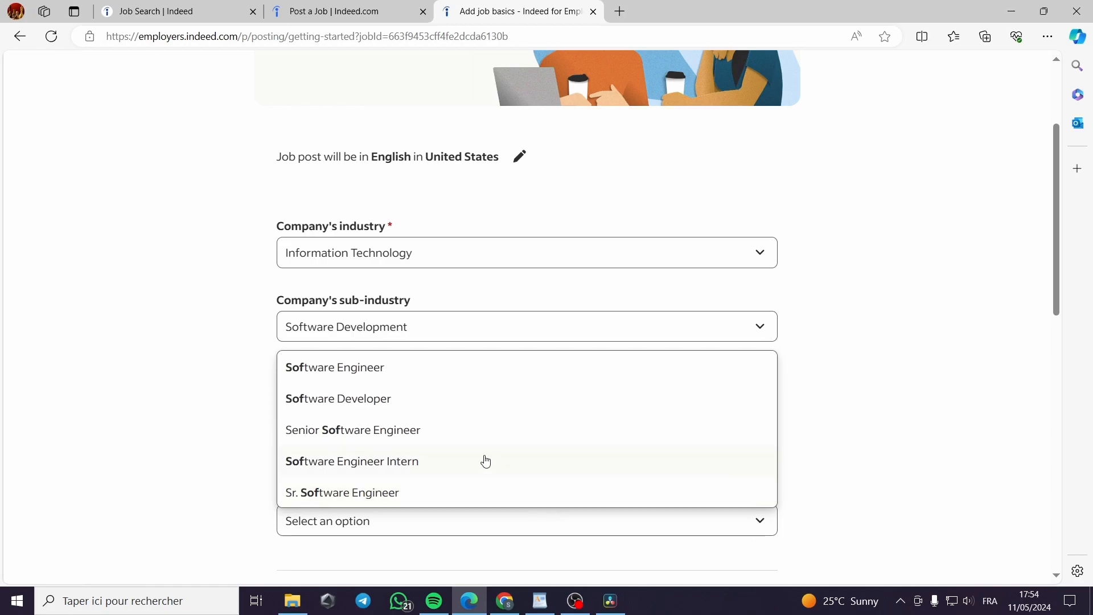
pyautogui.click(457, 376)
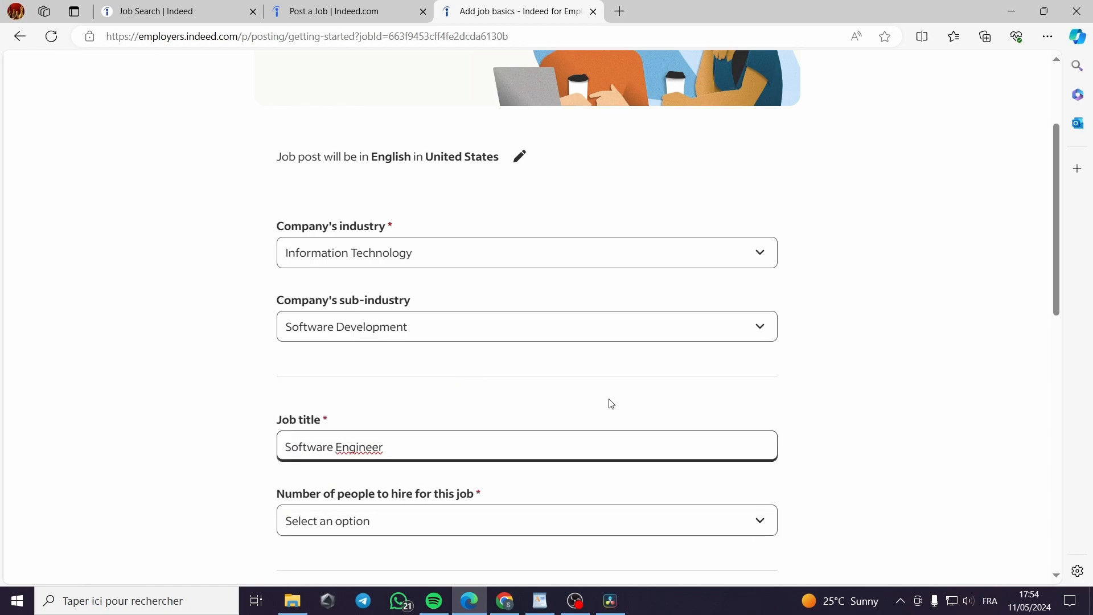
pyautogui.scroll(-1, 612, 404)
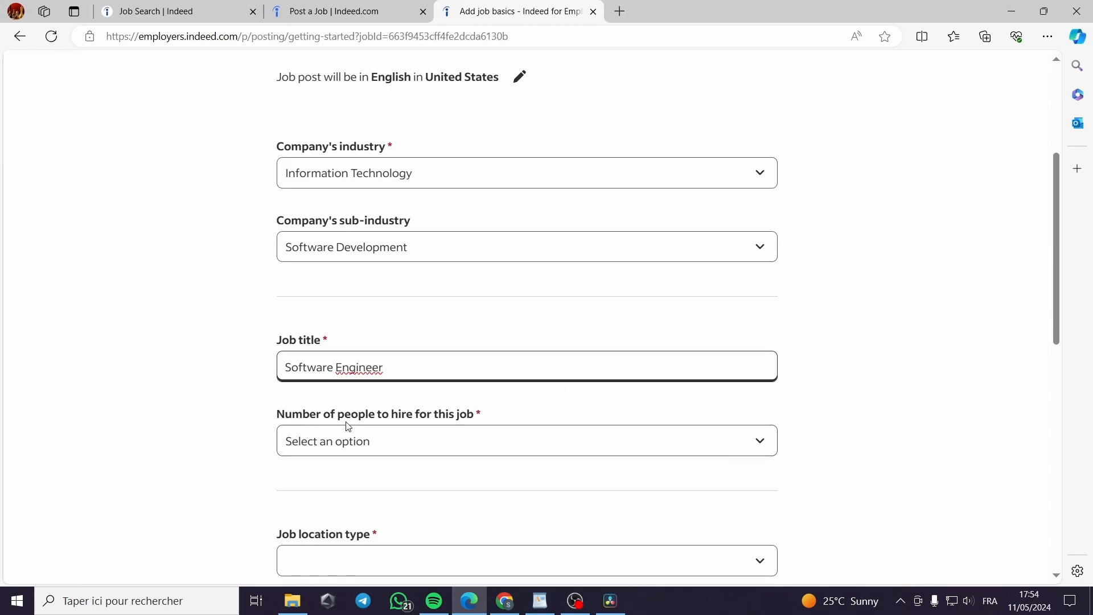
# Set the number of people to hire for this job to 2.
pyautogui.scroll(-1, 490, 421)
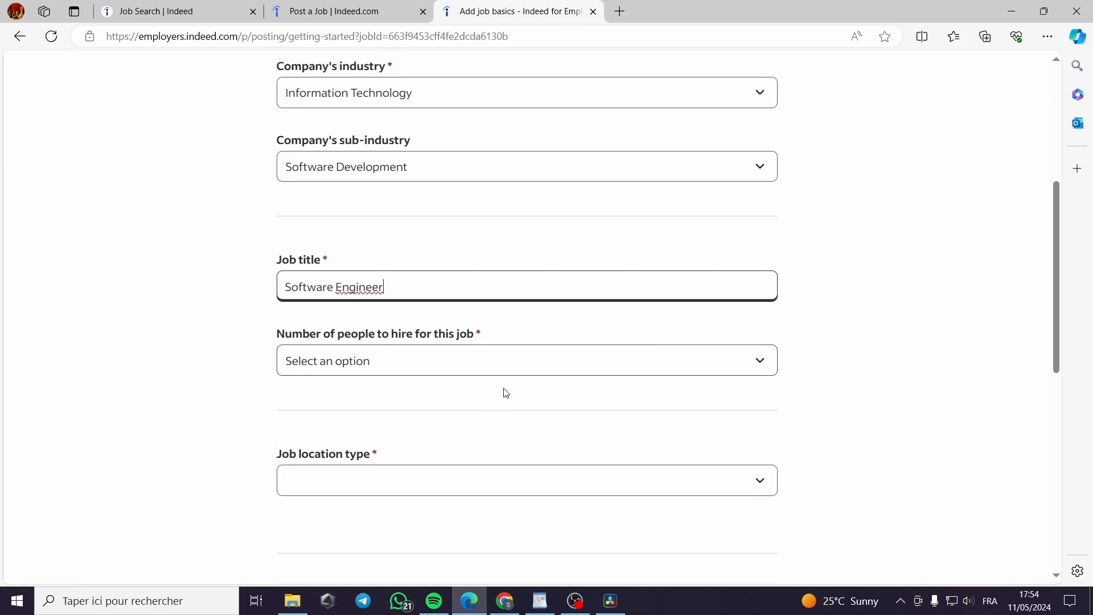
pyautogui.click(528, 363)
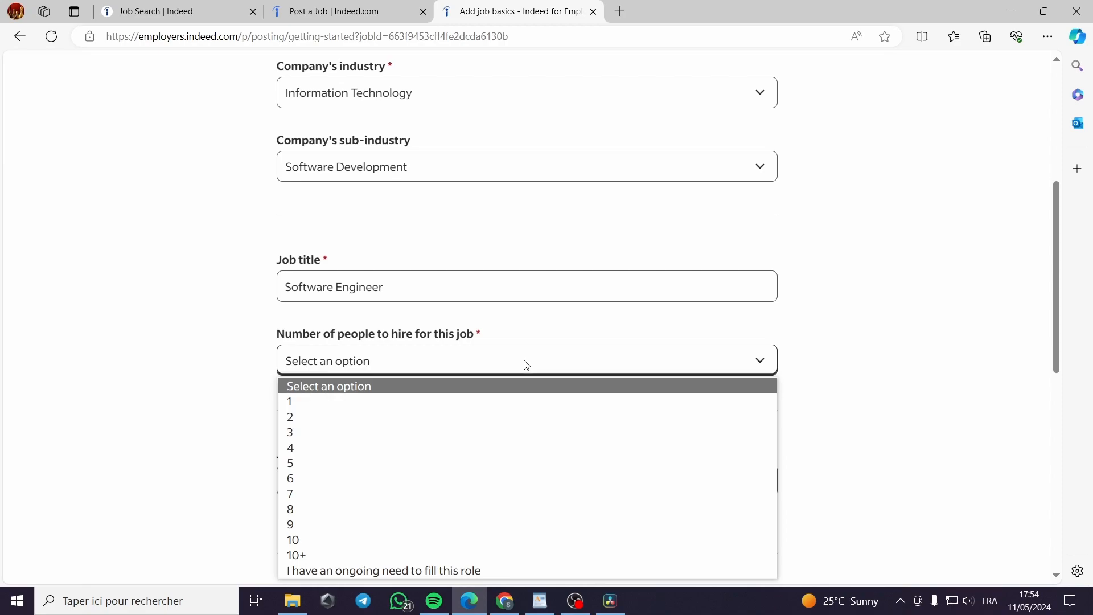
pyautogui.click(327, 417)
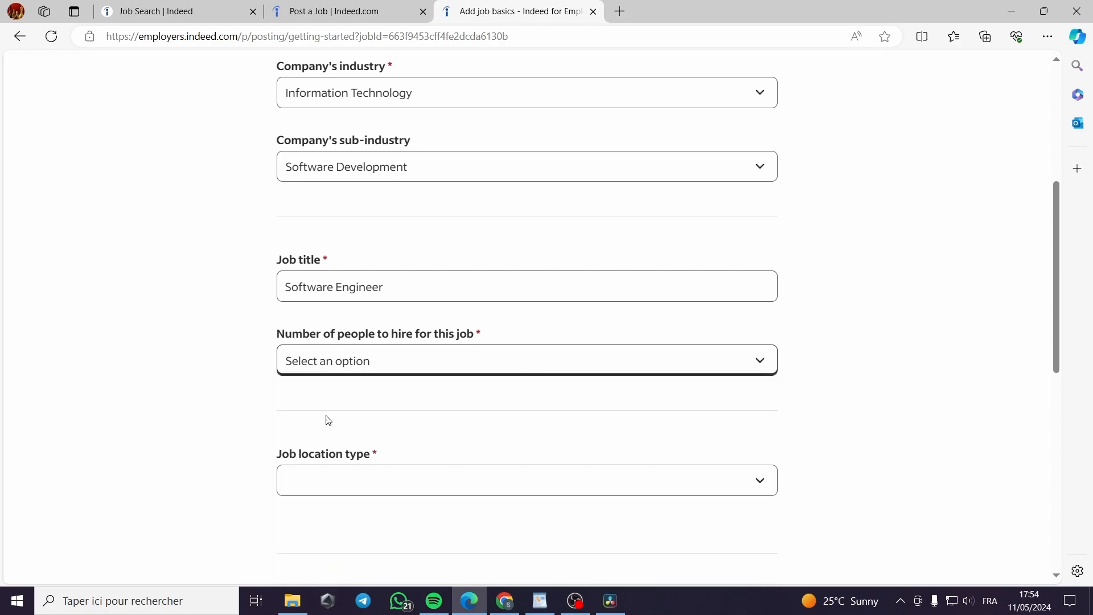
# Set the job location type to Fully remote: no on-site work required.
pyautogui.scroll(-1, 358, 495)
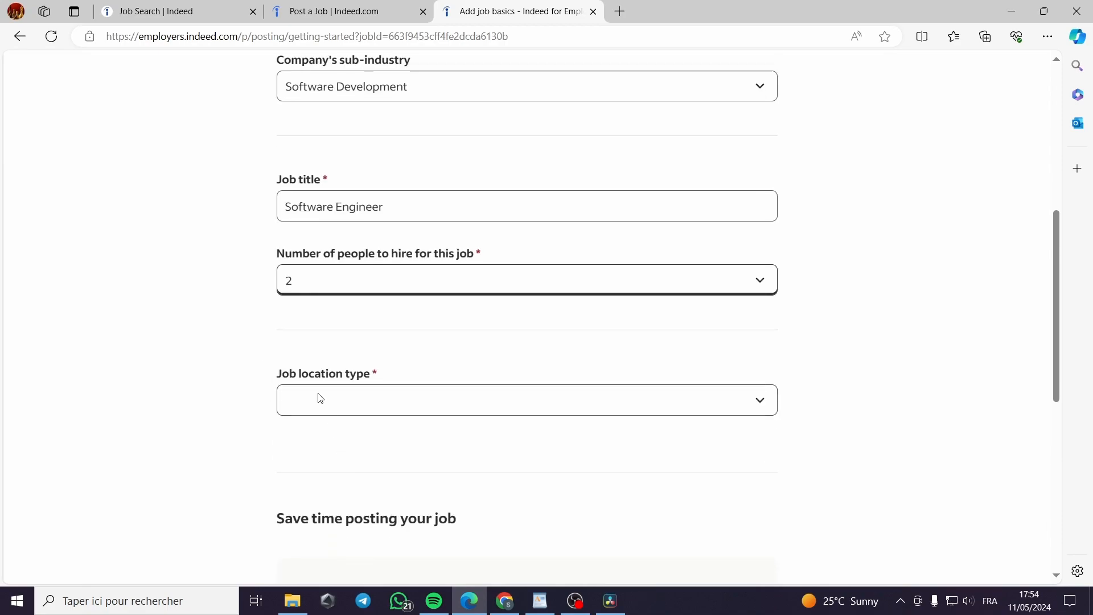
pyautogui.click(432, 403)
pyautogui.scroll(-1, 483, 393)
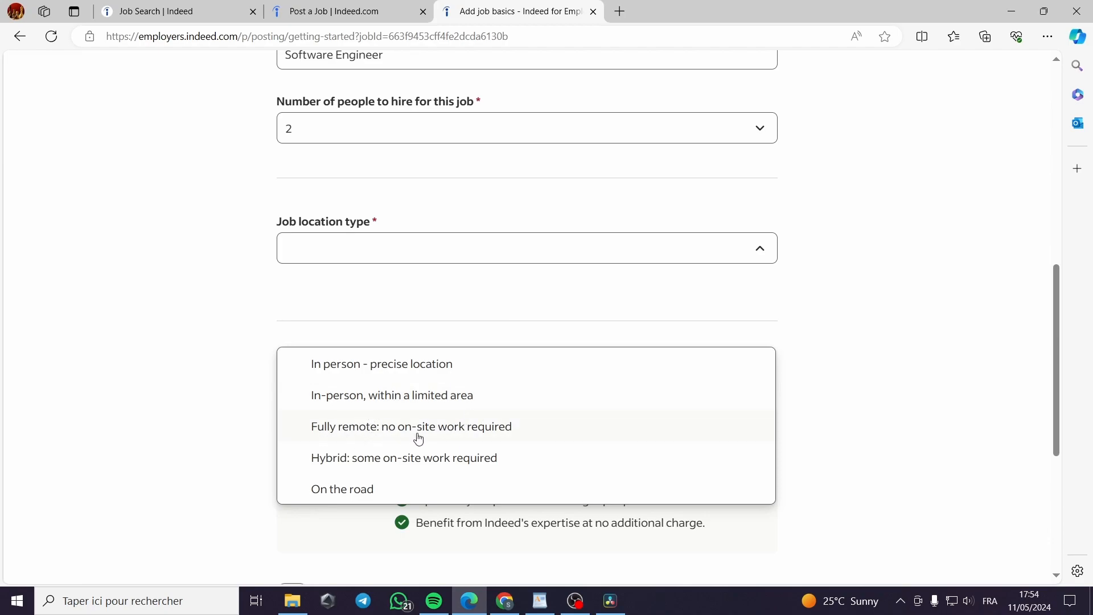
pyautogui.click(514, 434)
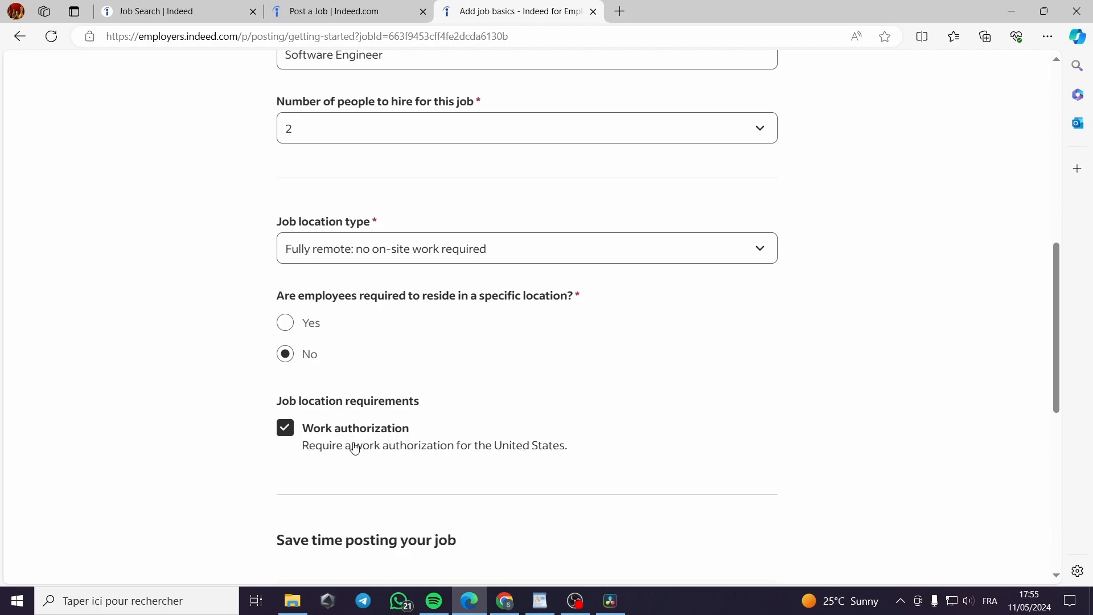
# Keep the United States work authorization requirement, leave data-driven job post generation off, and continue to the technology details.
pyautogui.scroll(-1, 386, 438)
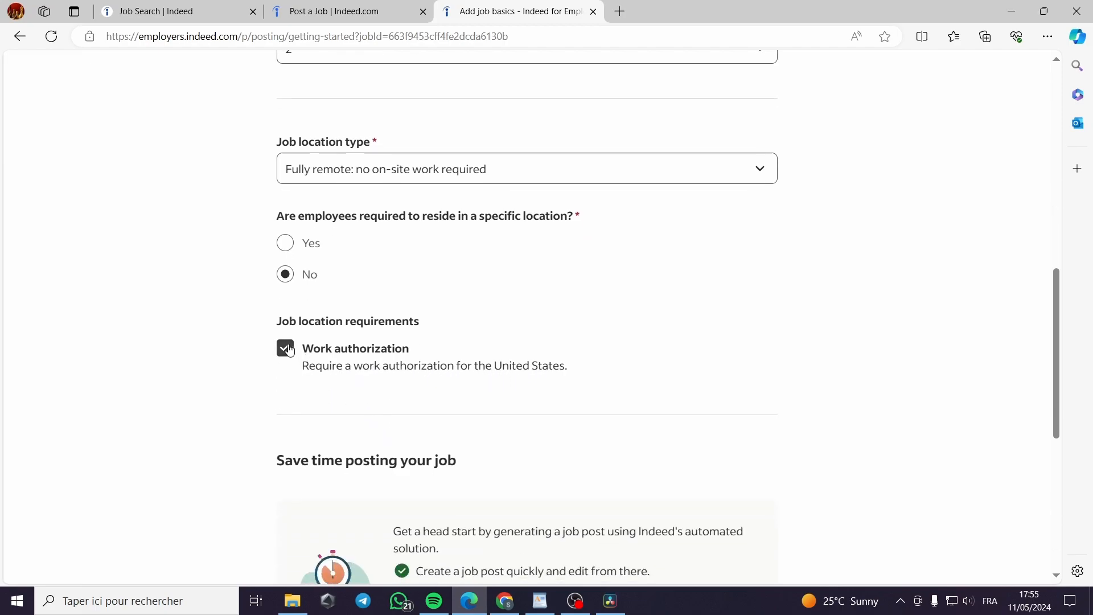
pyautogui.scroll(-2, 292, 355)
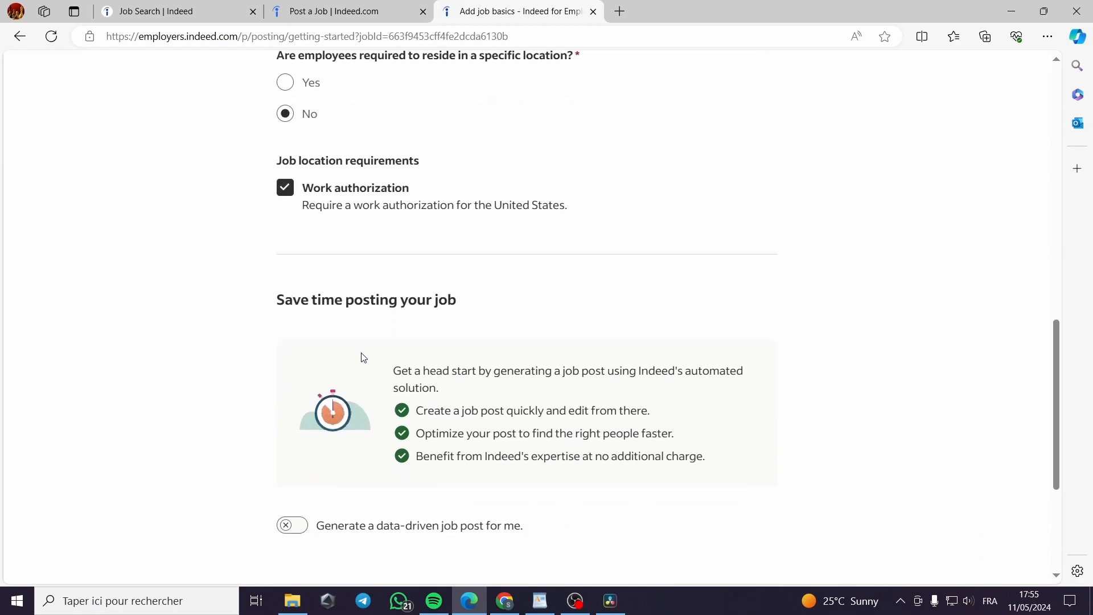
pyautogui.scroll(-2, 349, 357)
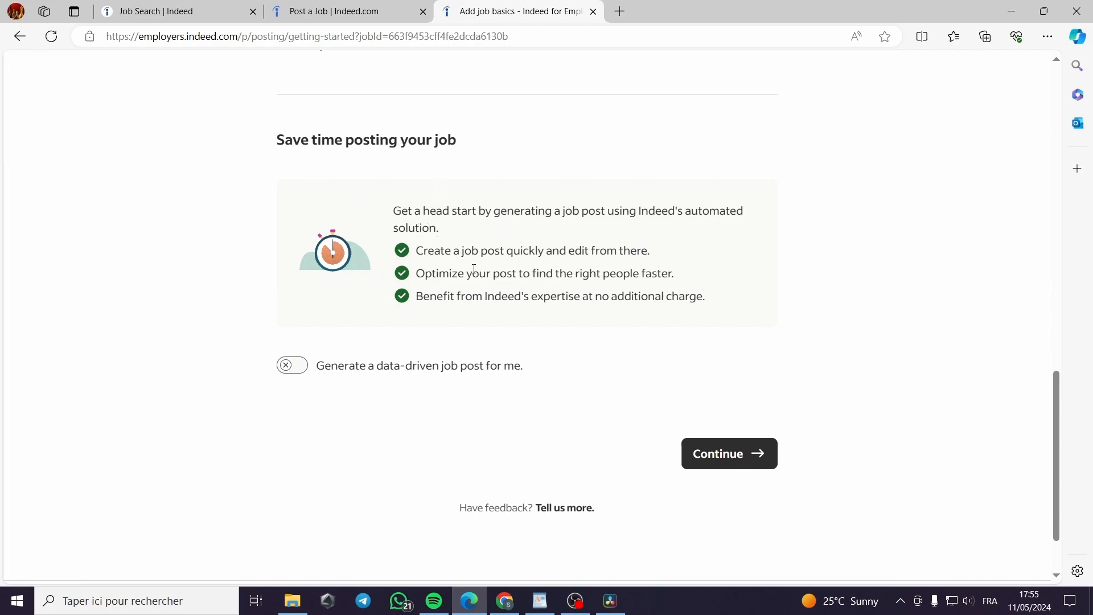
pyautogui.click(719, 462)
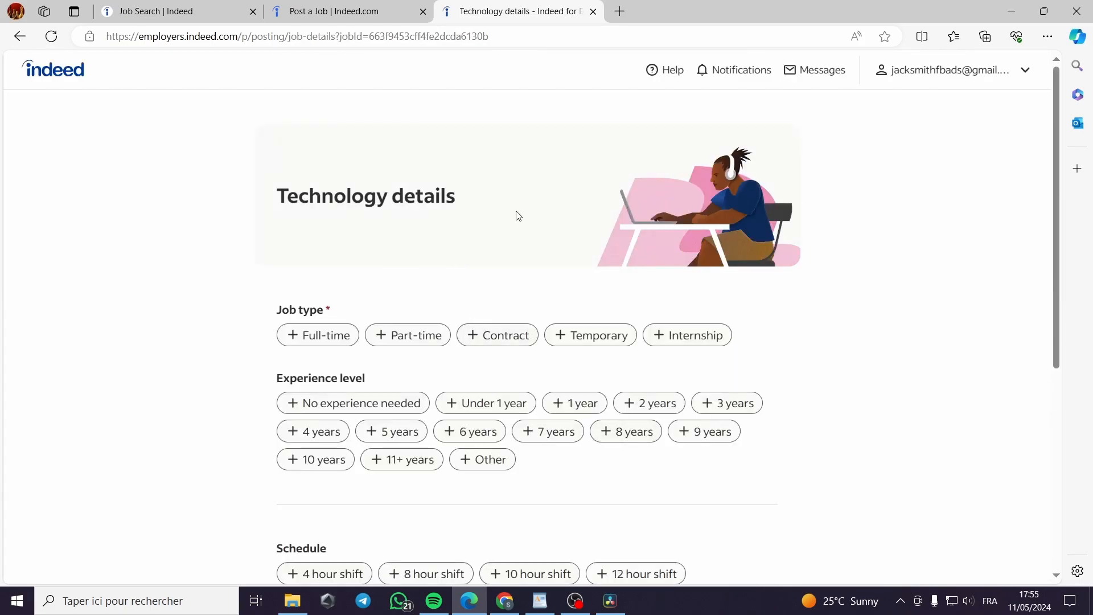
# Set the job type to Part-time and Contract, with expected hours fixed at 40 hours per week.
pyautogui.click(439, 340)
pyautogui.click(513, 340)
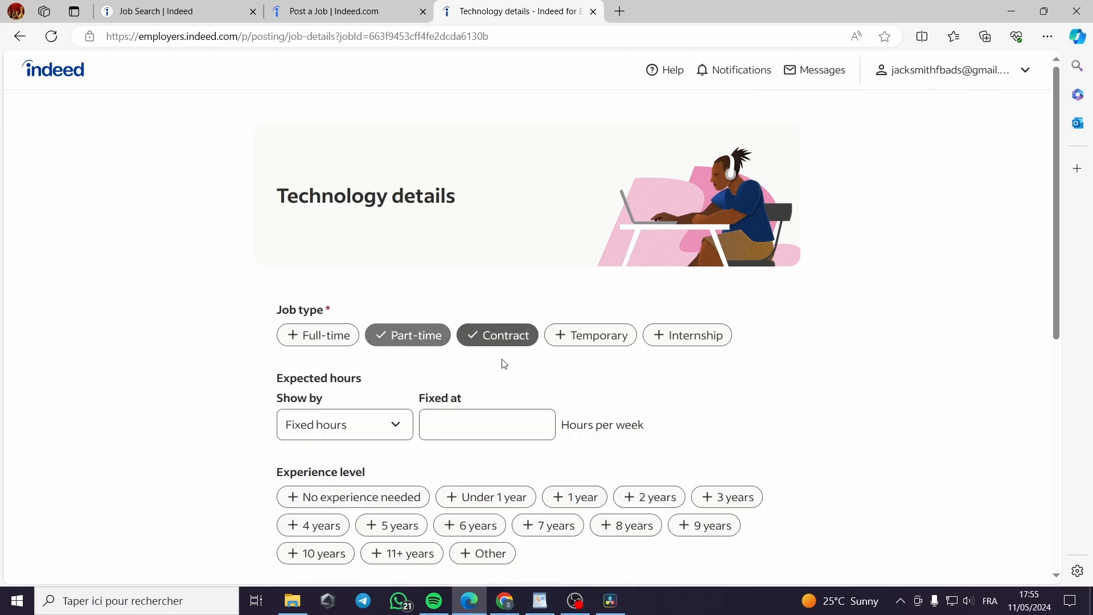
pyautogui.click(398, 434)
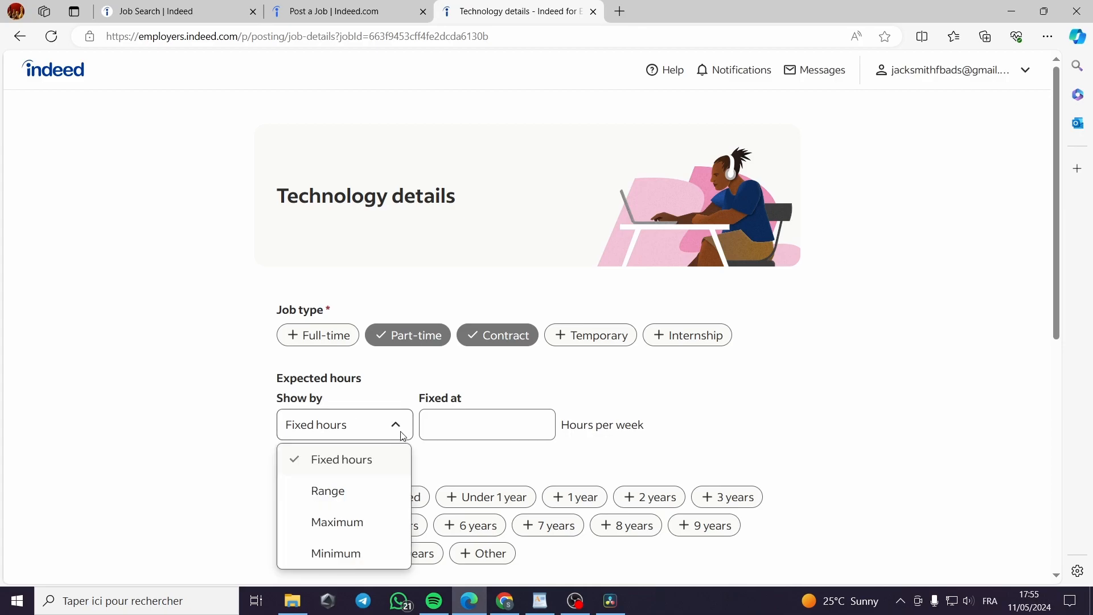
pyautogui.click(403, 435)
pyautogui.click(469, 426)
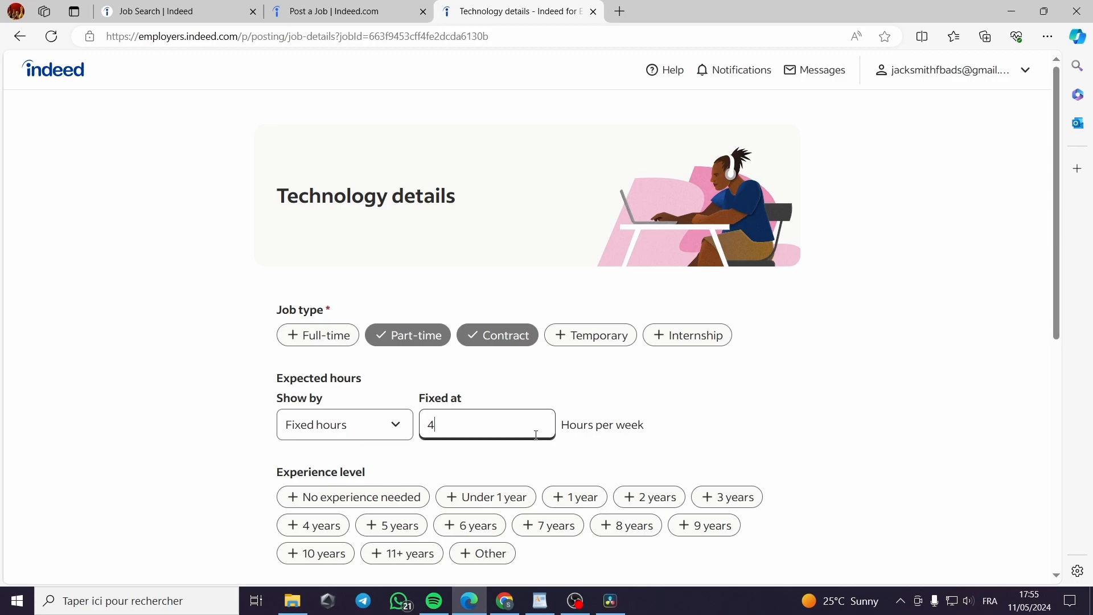
pyautogui.click(686, 420)
# Select the experience levels Under 1 year, 1 year, 2 years, 3 years, 4 years and 5 years.
pyautogui.scroll(-3, 447, 449)
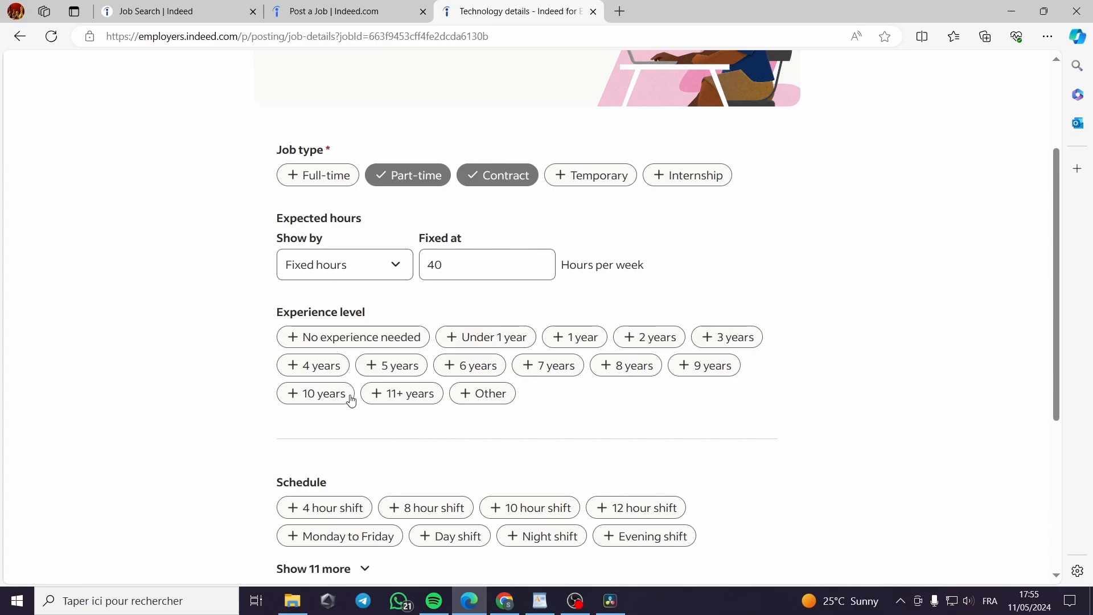
pyautogui.click(521, 340)
pyautogui.click(504, 342)
pyautogui.click(515, 342)
pyautogui.click(573, 342)
pyautogui.click(652, 340)
pyautogui.click(712, 339)
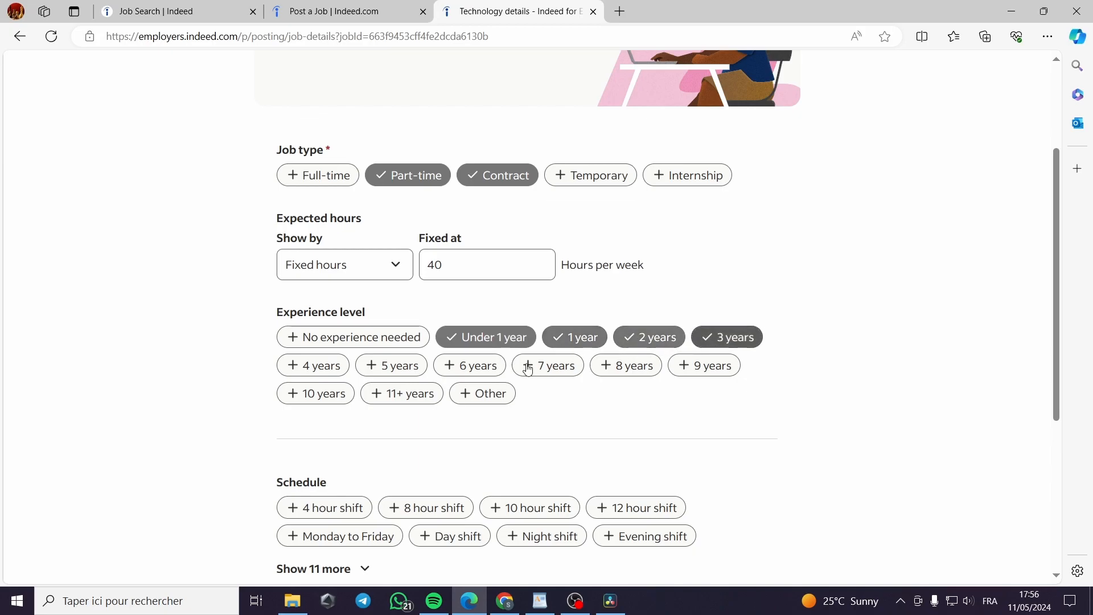
pyautogui.click(419, 372)
pyautogui.click(329, 370)
# Set the schedule to Monday to Friday, view the additional schedule options, and continue to pay and benefits.
pyautogui.scroll(-1, 527, 417)
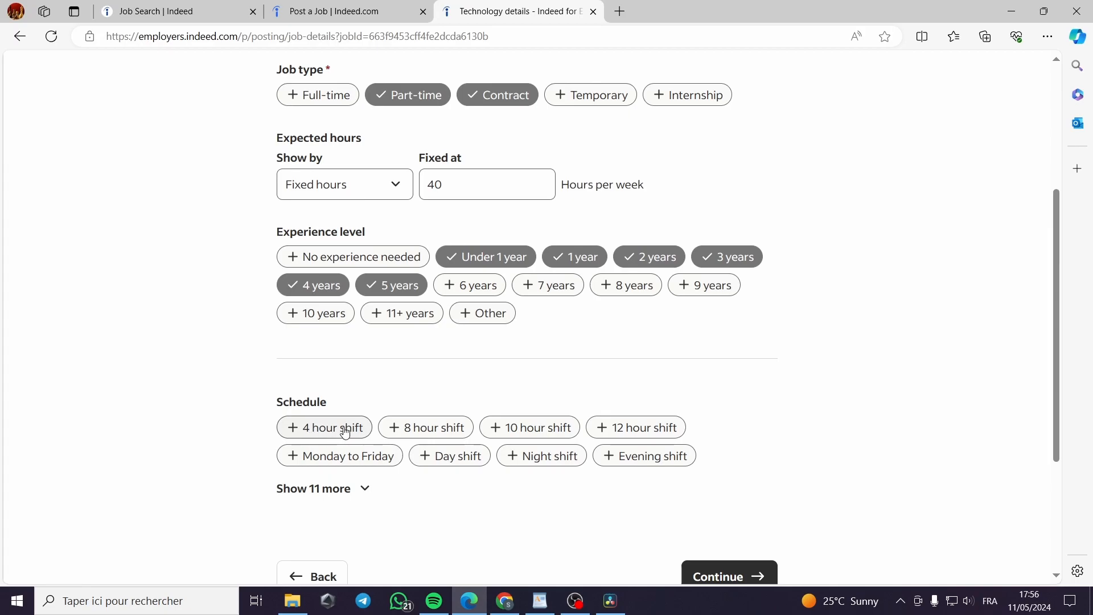
pyautogui.click(378, 466)
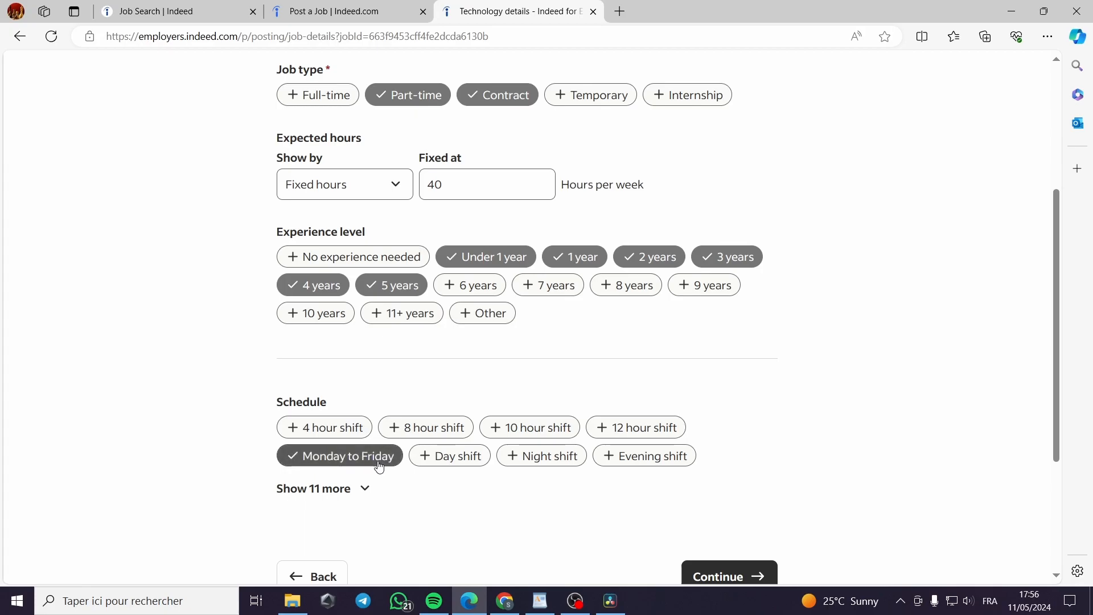
pyautogui.scroll(-1, 401, 465)
pyautogui.click(359, 407)
pyautogui.scroll(-1, 407, 432)
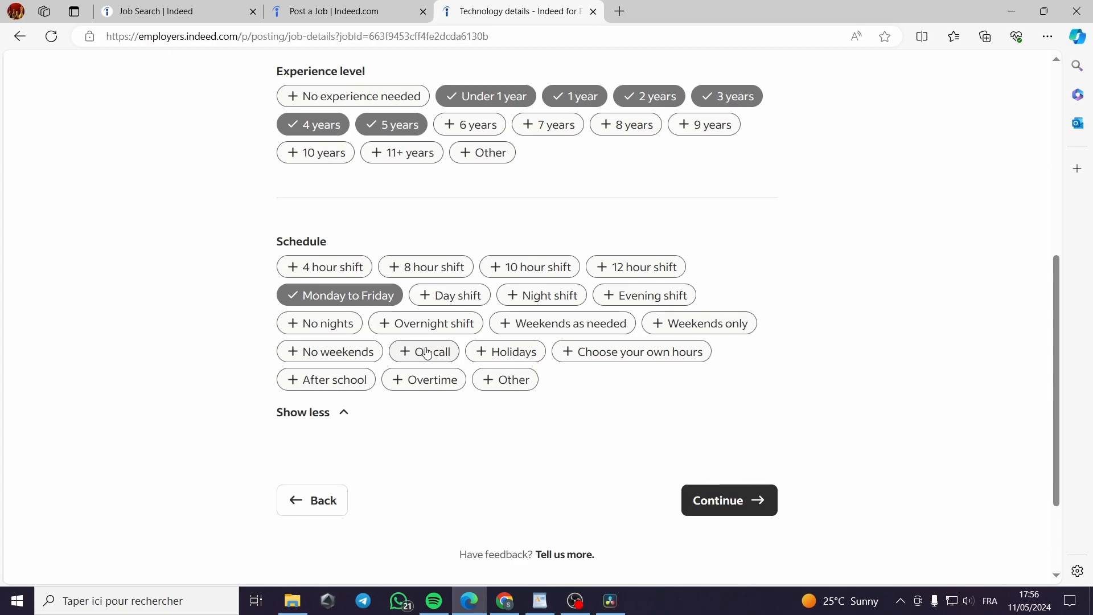
pyautogui.click(759, 503)
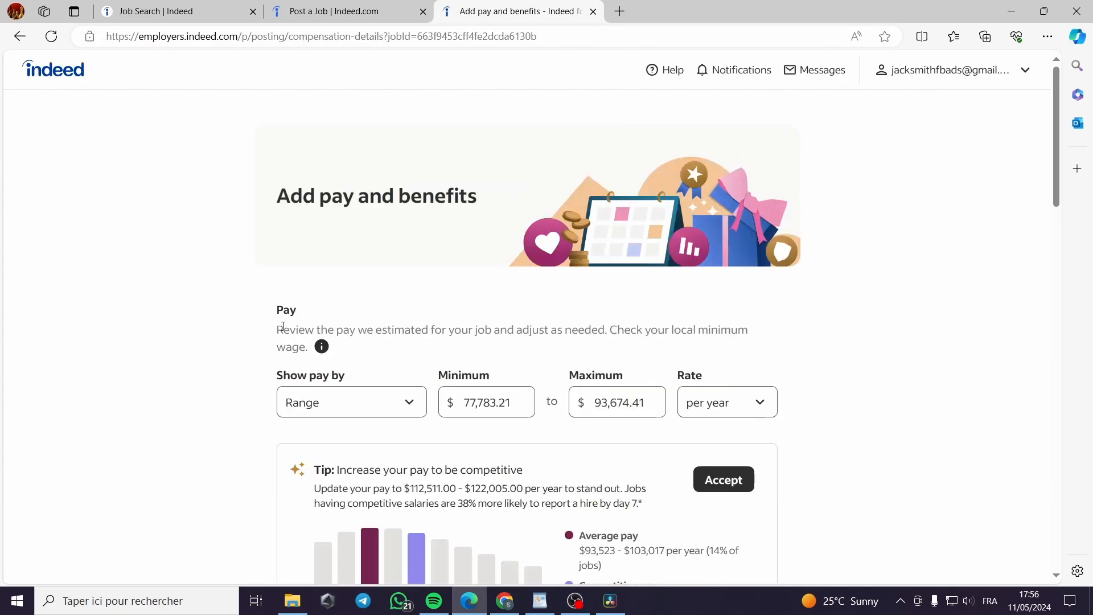
# Show the pay as an exact amount with a per month rate.
pyautogui.click(411, 409)
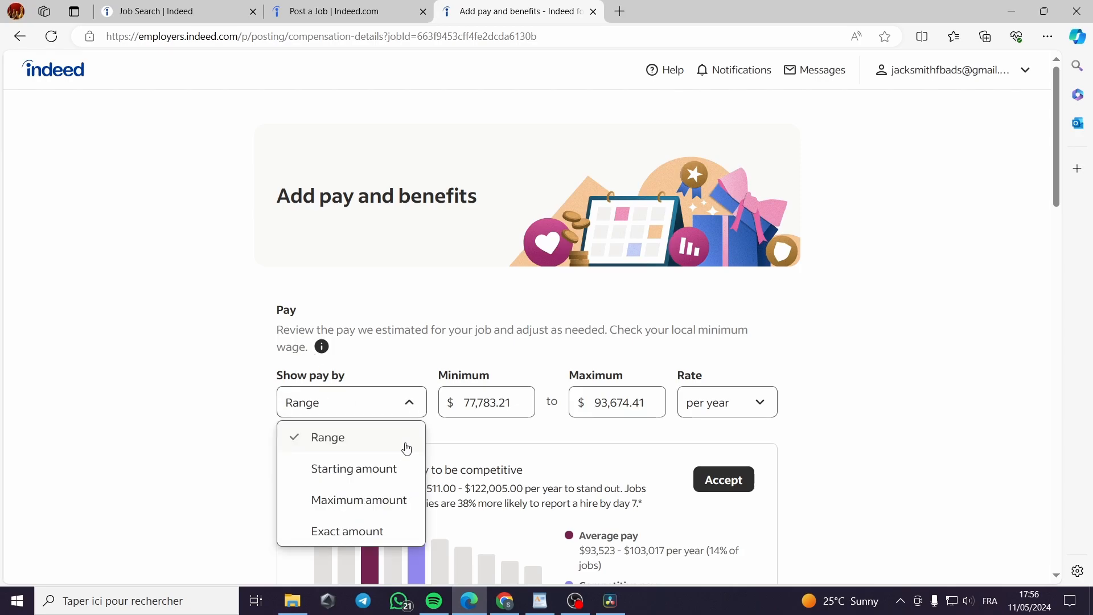
pyautogui.click(384, 531)
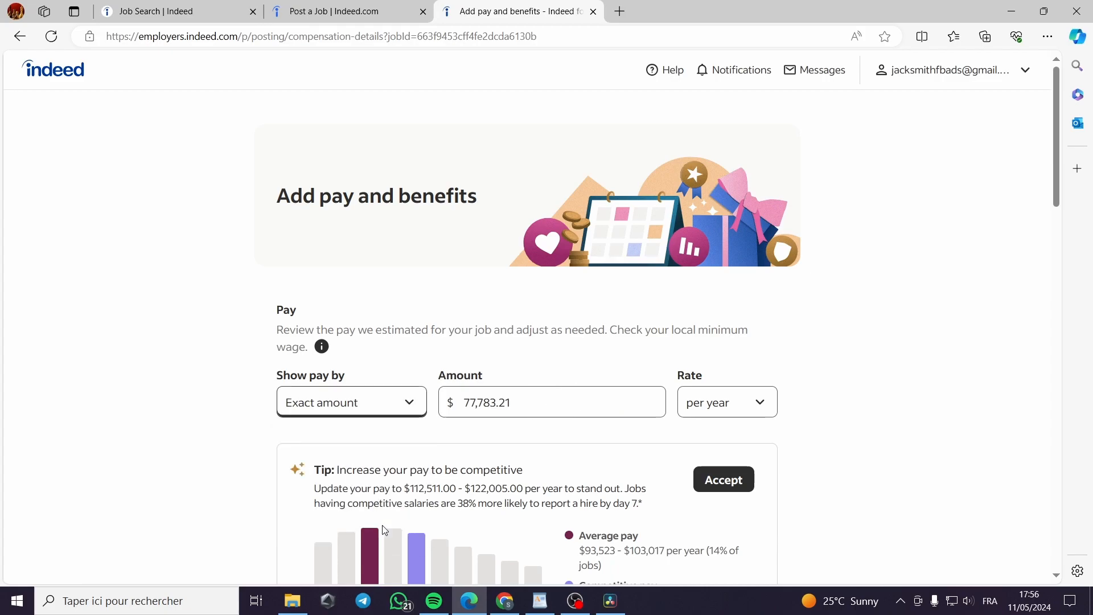
pyautogui.click(762, 404)
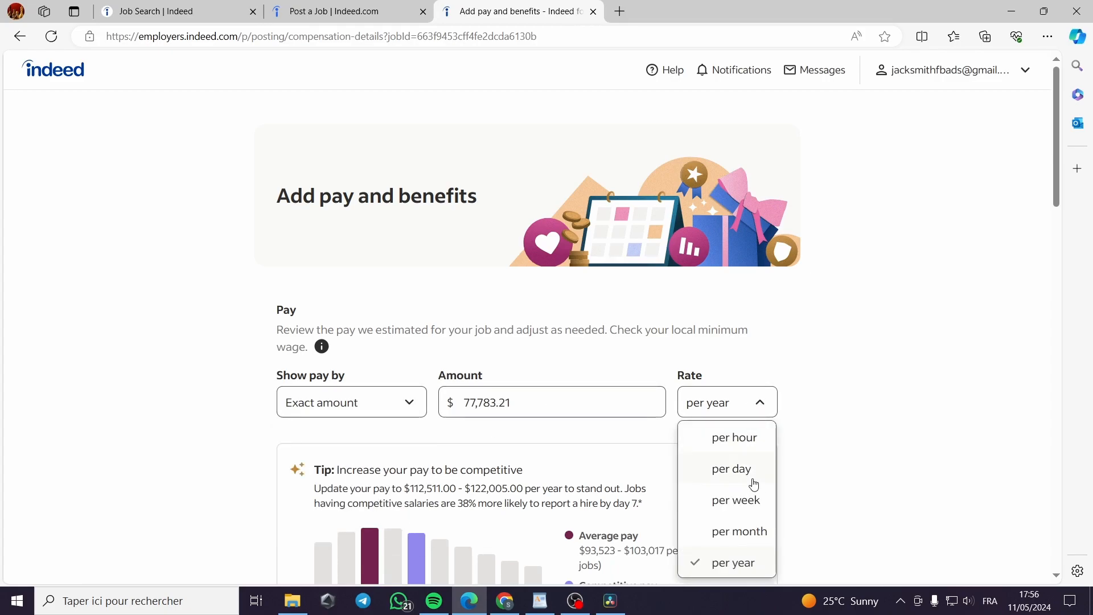
pyautogui.click(751, 534)
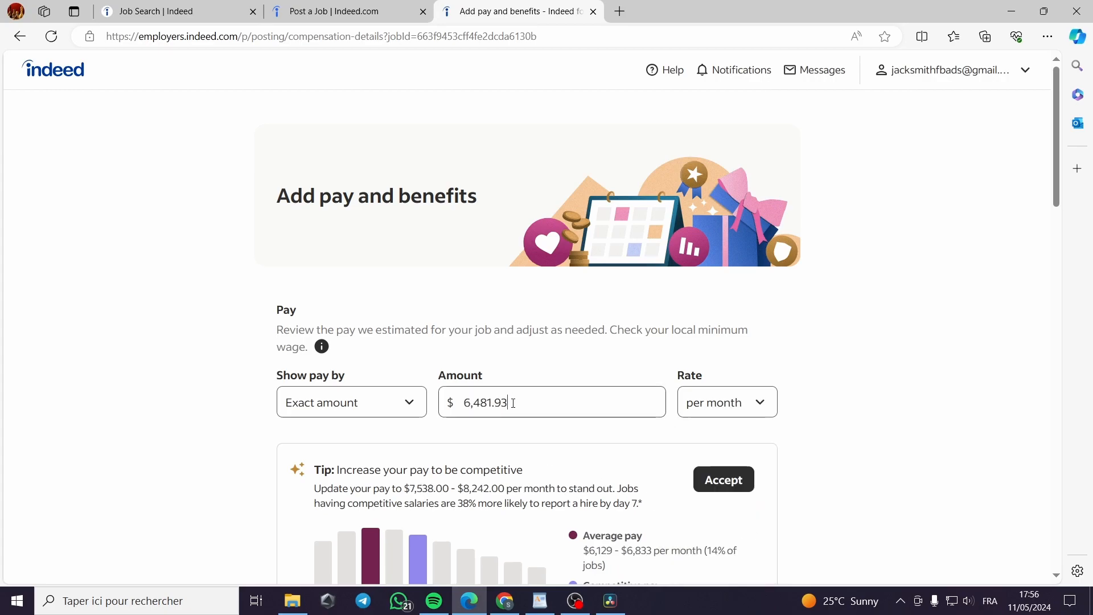
# Set the pay amount to $1000 and confirm that the job meets or is exempt from the minimum wage requirements.
pyautogui.moveTo(511, 403); pyautogui.dragTo(459, 408)
pyautogui.write('1000')
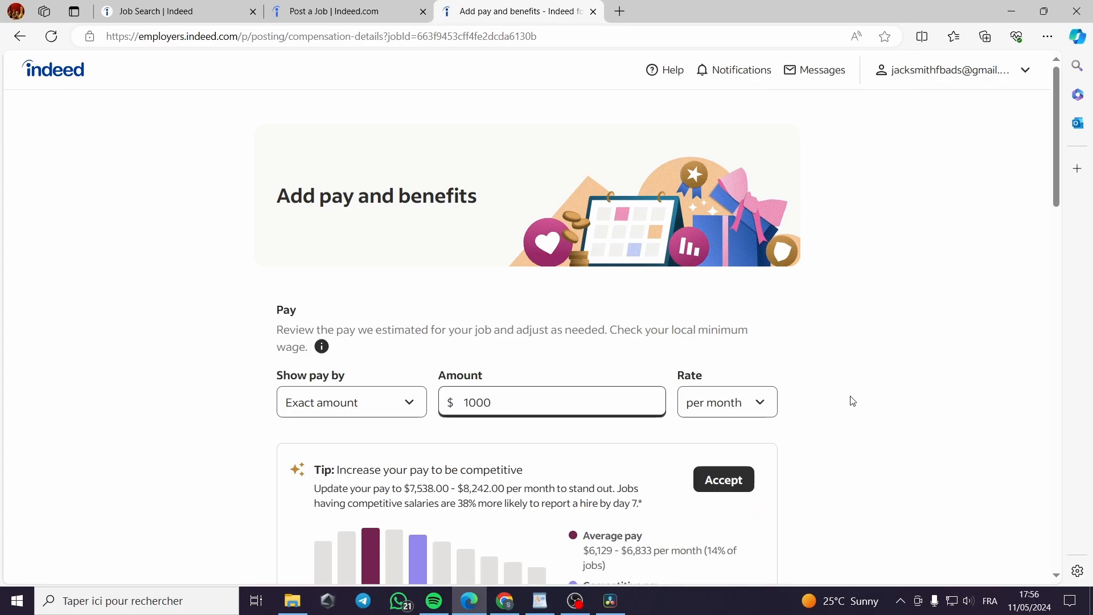
pyautogui.click(852, 401)
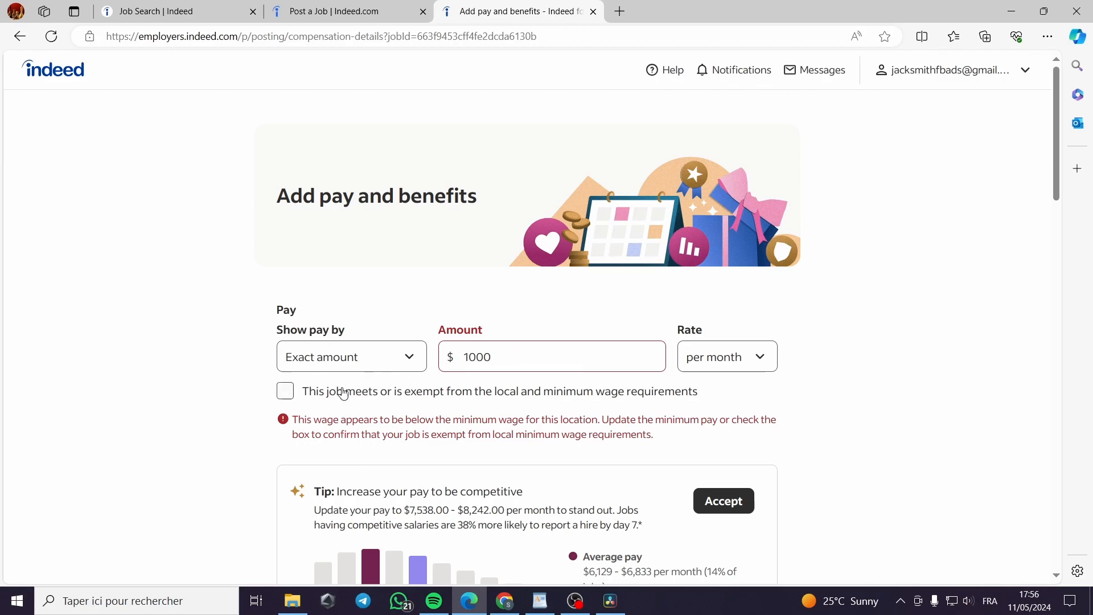
pyautogui.click(286, 393)
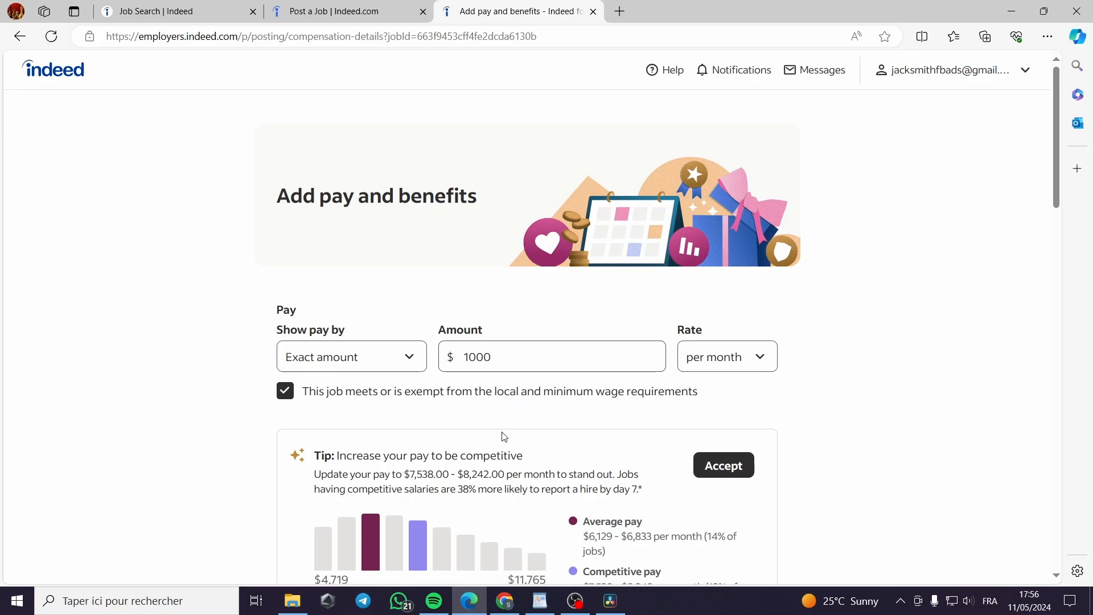
# Add Bonus opportunities and Performance bonus to the compensation package, and expand the remaining compensation options.
pyautogui.scroll(-3, 586, 437)
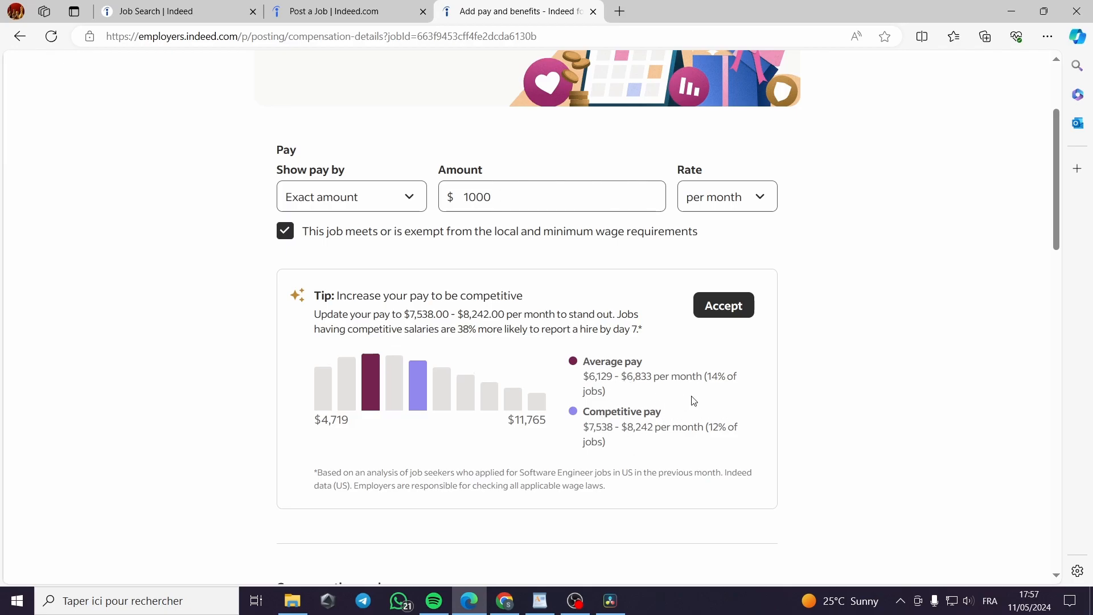
pyautogui.scroll(-3, 692, 401)
pyautogui.scroll(-1, 407, 420)
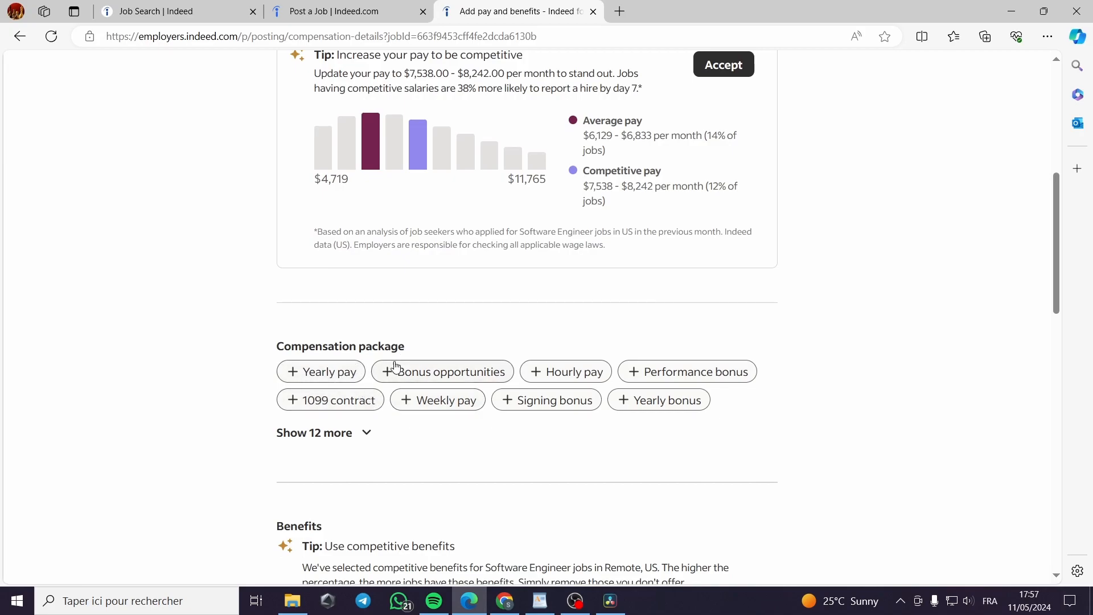
pyautogui.click(468, 378)
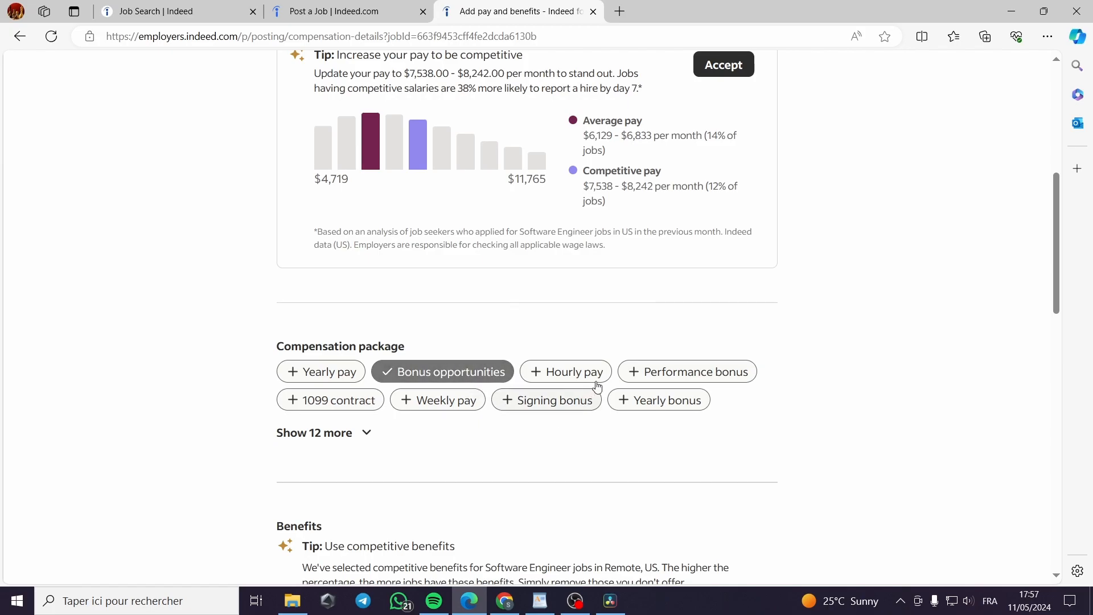
pyautogui.click(730, 379)
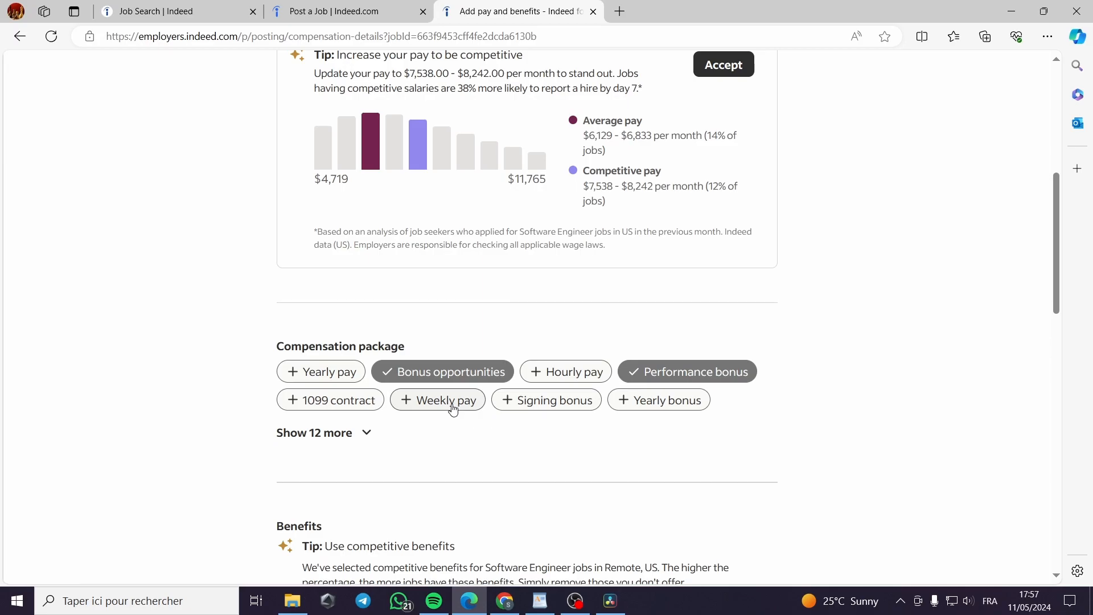
pyautogui.click(368, 433)
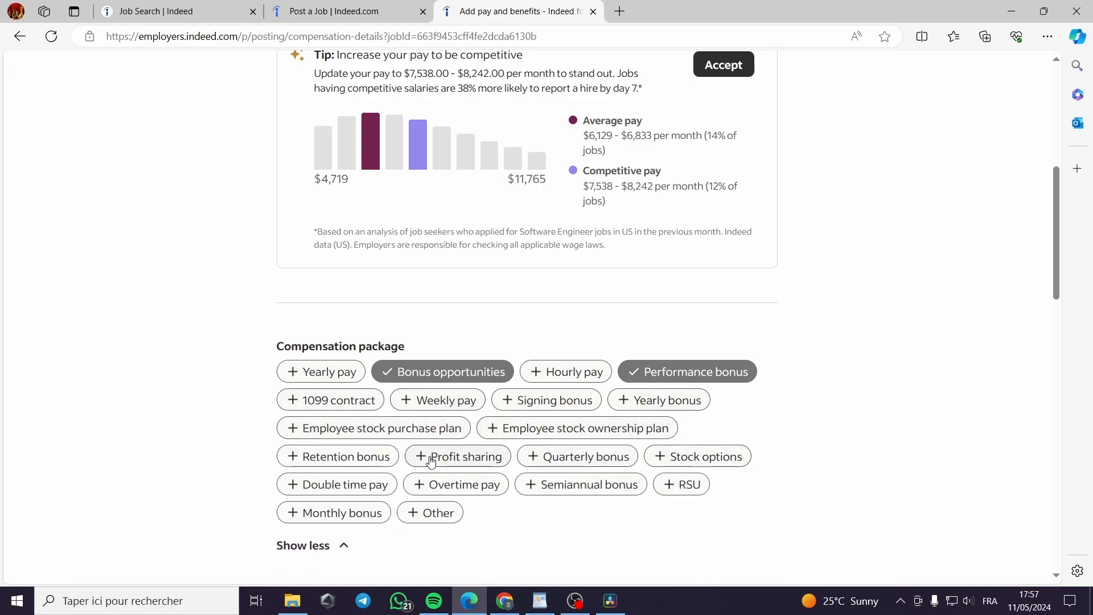
# Remove Health insurance from the preselected competitive benefits and add it back.
pyautogui.scroll(-7, 342, 433)
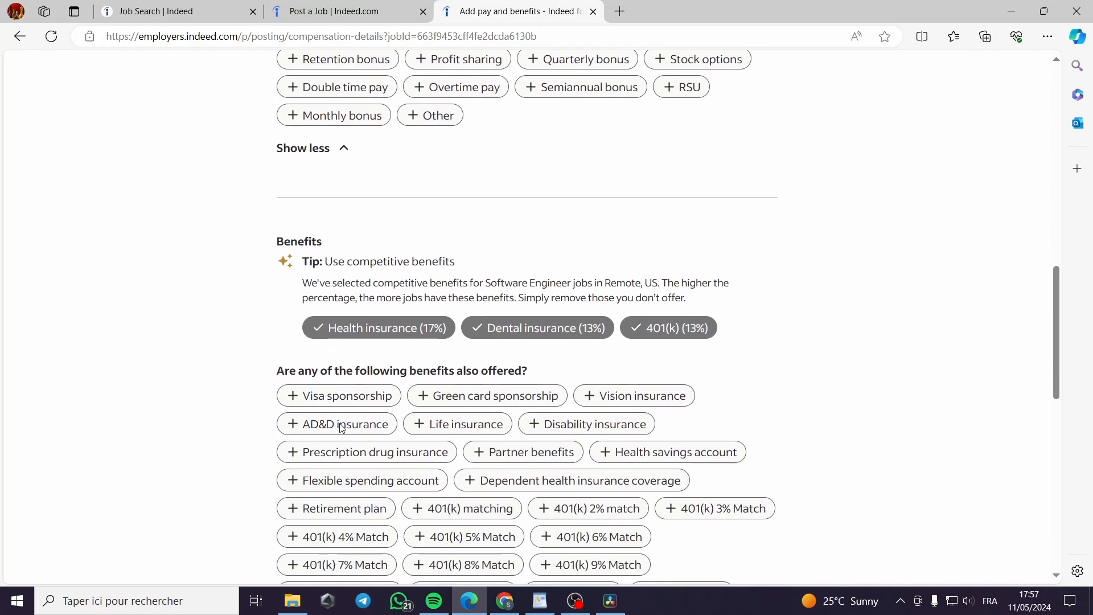
pyautogui.click(352, 328)
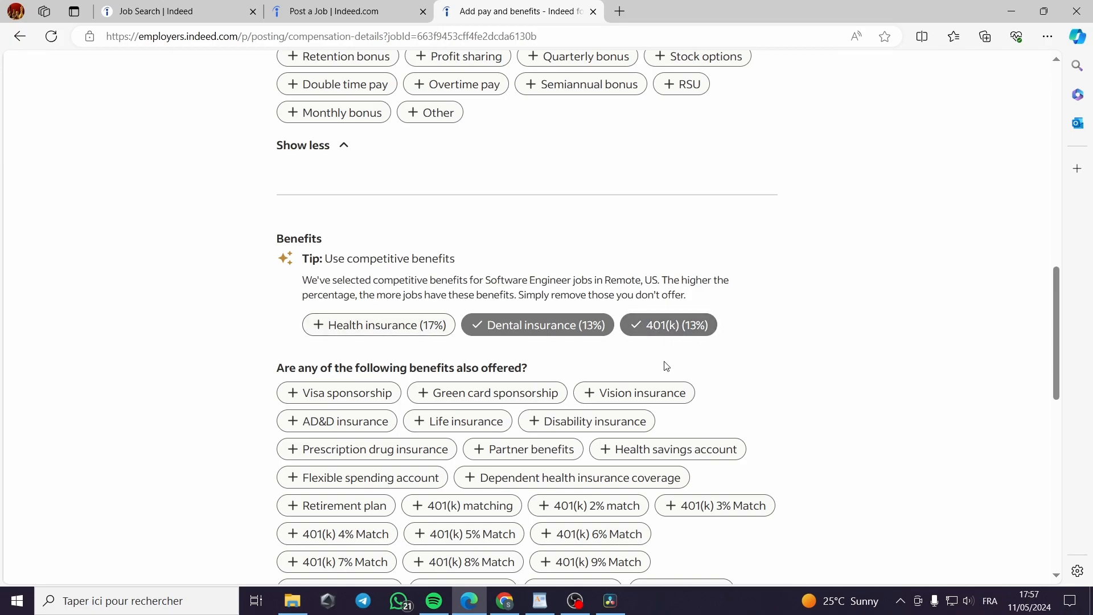
pyautogui.click(416, 329)
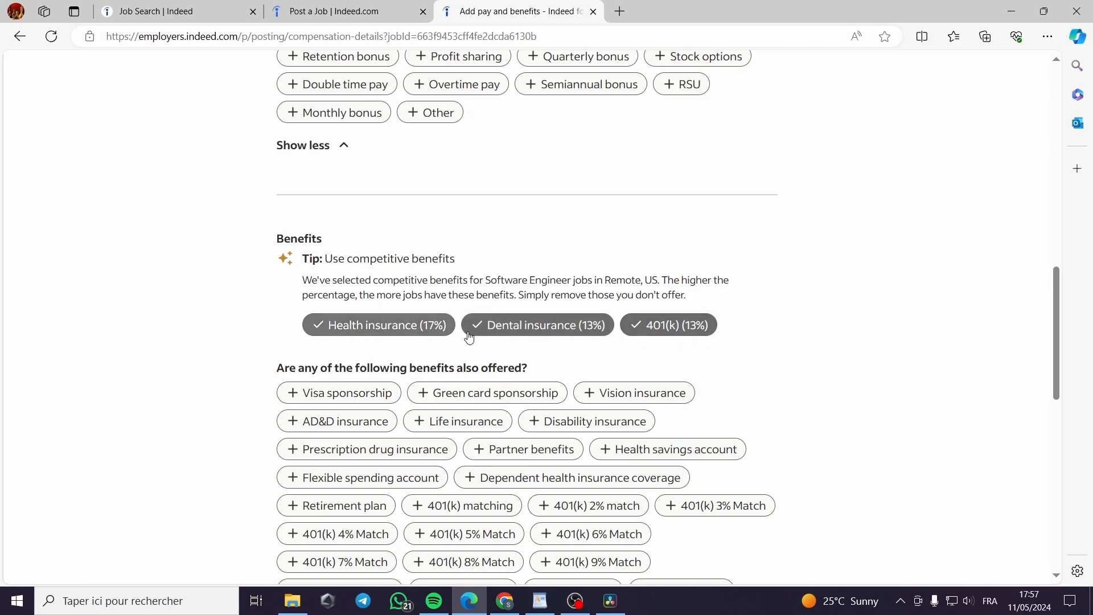
pyautogui.scroll(-1, 366, 391)
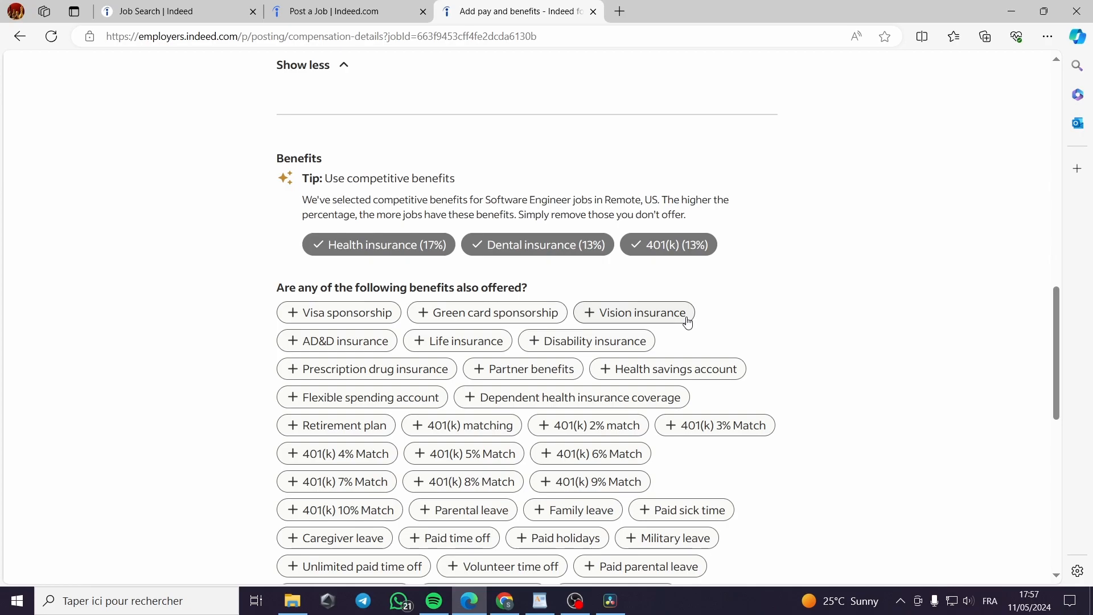
# Add Happy hour and On-the-job training to the offered benefits, and continue to the job description.
pyautogui.scroll(-5, 392, 297)
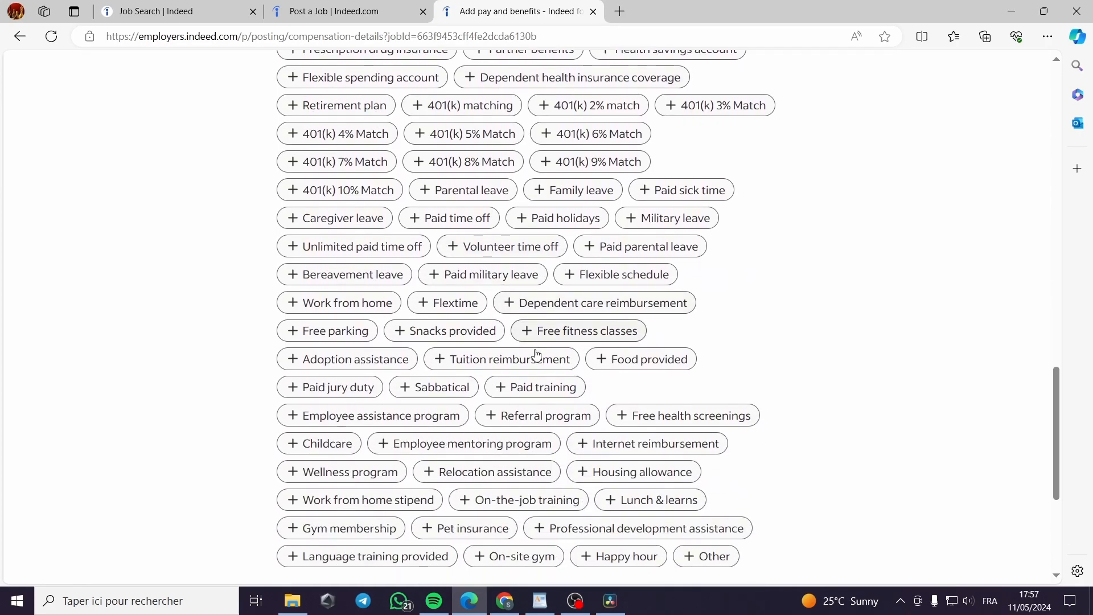
pyautogui.scroll(-4, 515, 359)
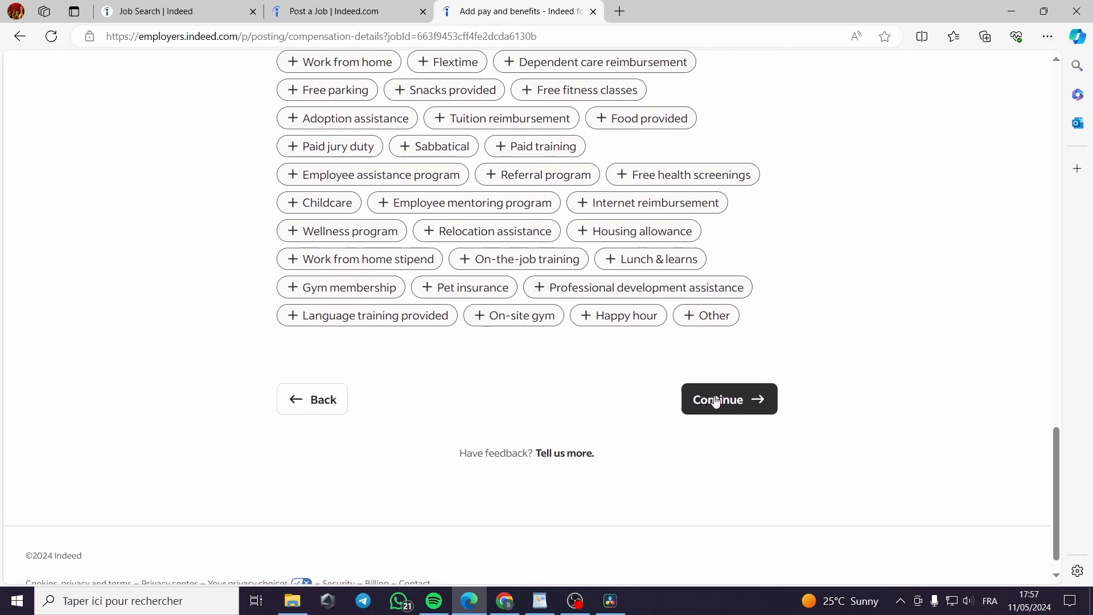
pyautogui.click(640, 319)
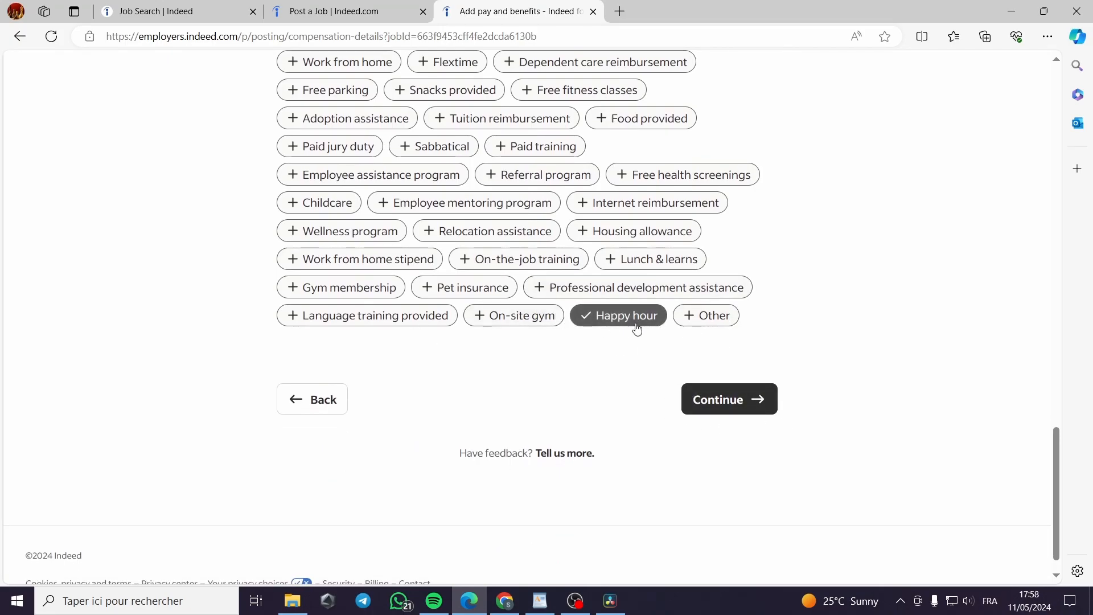
pyautogui.click(508, 267)
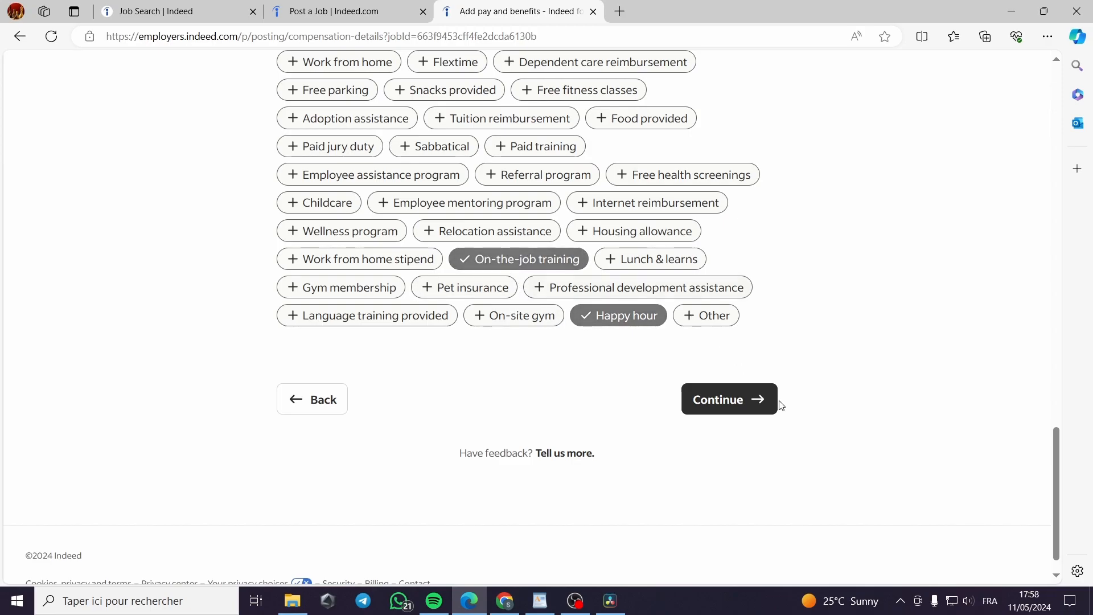
pyautogui.click(740, 402)
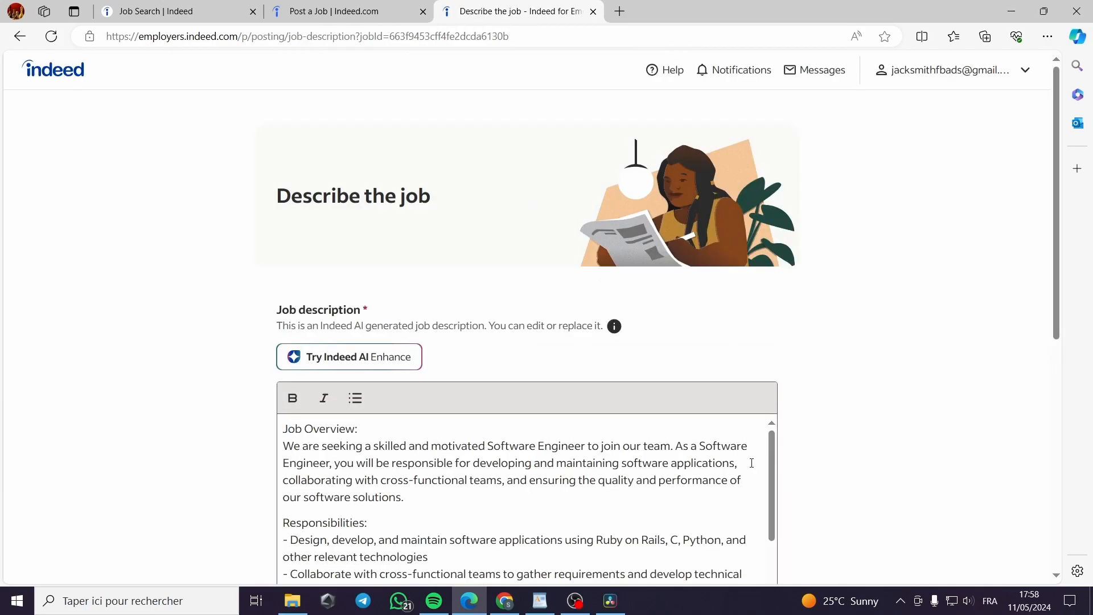
# Read through the AI-generated job description from the job overview to the experience and compensation paragraphs.
pyautogui.scroll(-1, 468, 427)
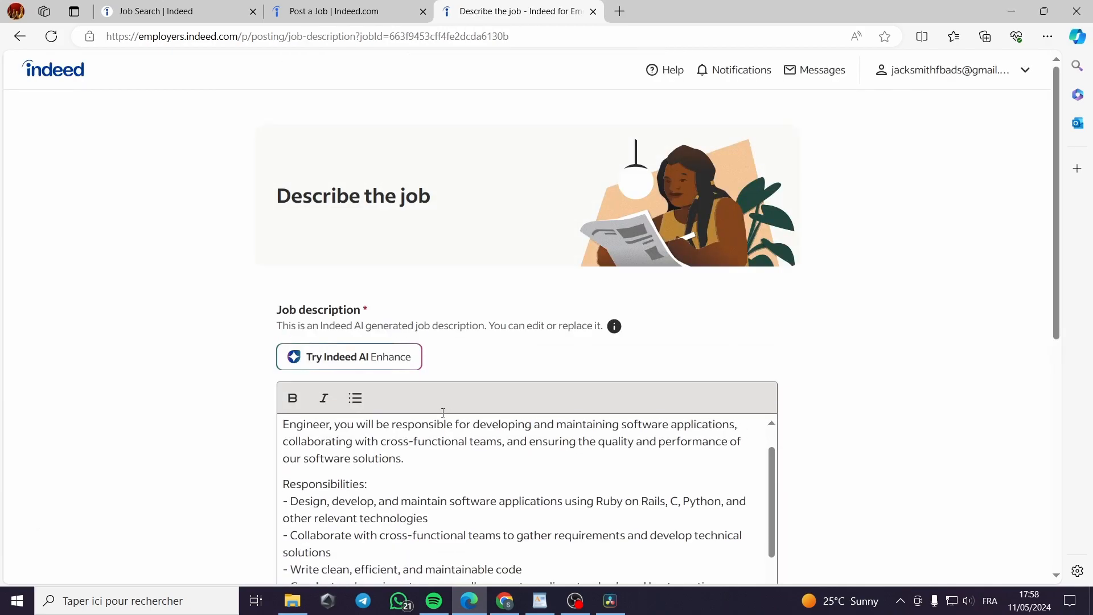
pyautogui.scroll(1, 380, 452)
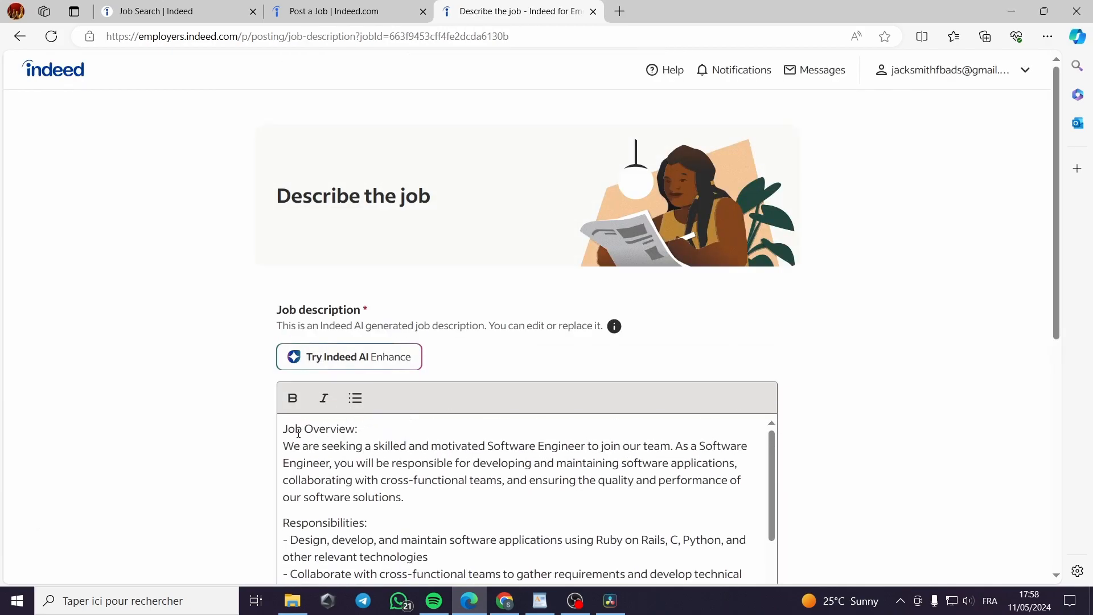
pyautogui.moveTo(284, 429); pyautogui.dragTo(495, 481)
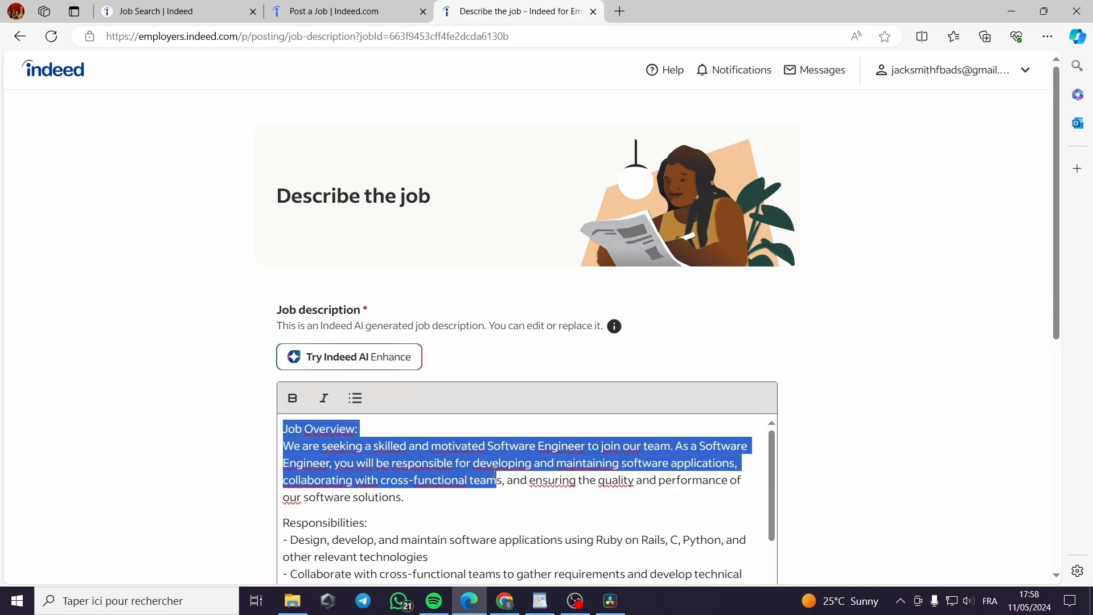
pyautogui.scroll(-2, 475, 454)
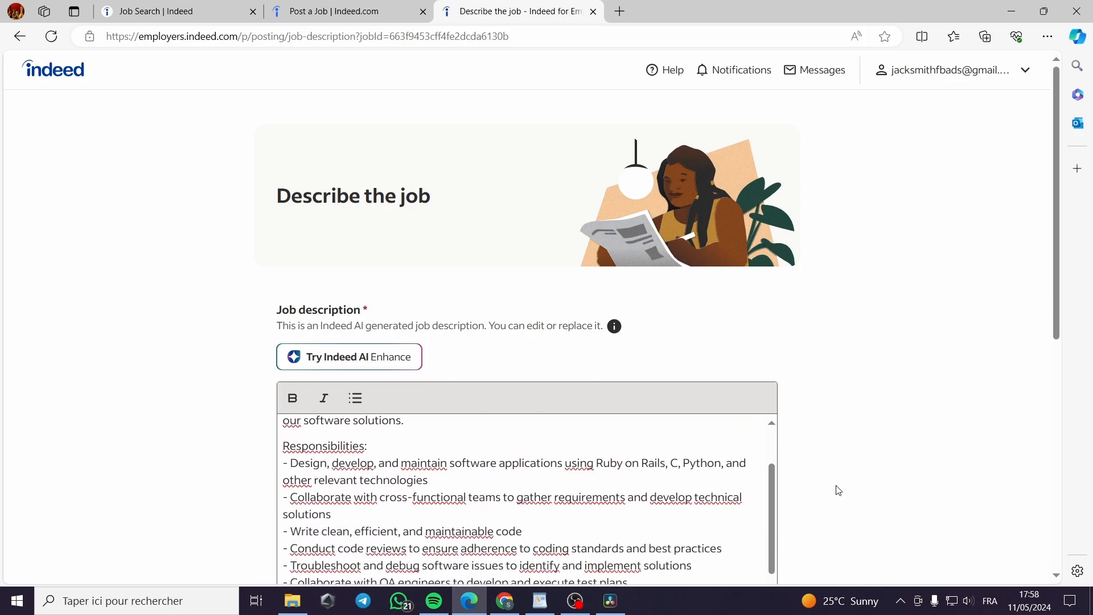
pyautogui.scroll(-3, 836, 487)
pyautogui.scroll(-5, 626, 481)
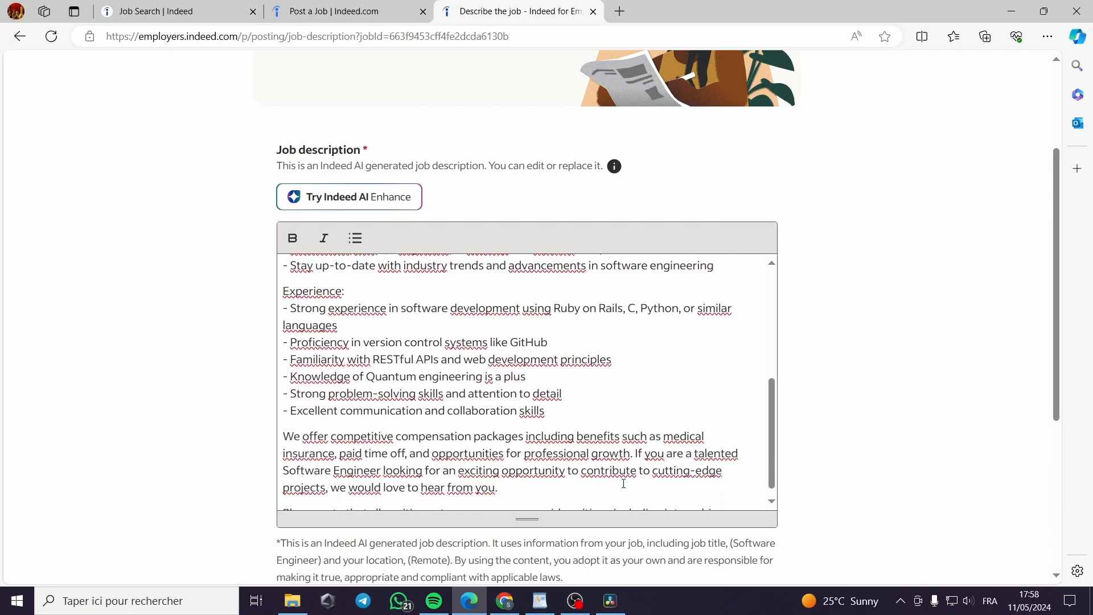
pyautogui.moveTo(750, 506); pyautogui.dragTo(287, 268)
pyautogui.click(384, 271)
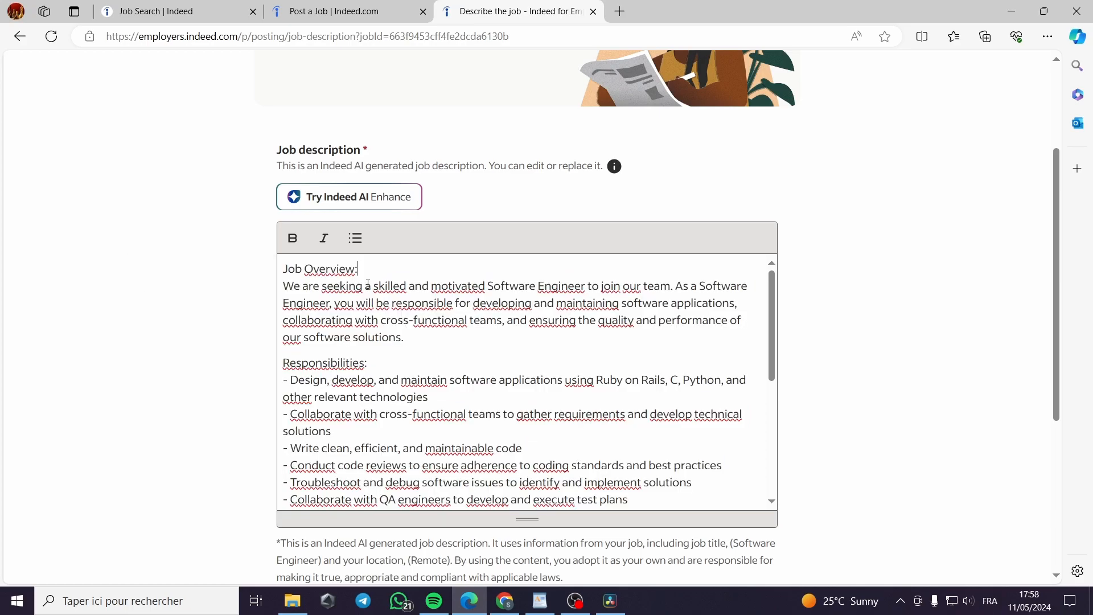
# Make the "Job Overview:" heading bold in the job description and continue to the preferences.
pyautogui.moveTo(358, 269); pyautogui.dragTo(282, 269)
pyautogui.click(294, 239)
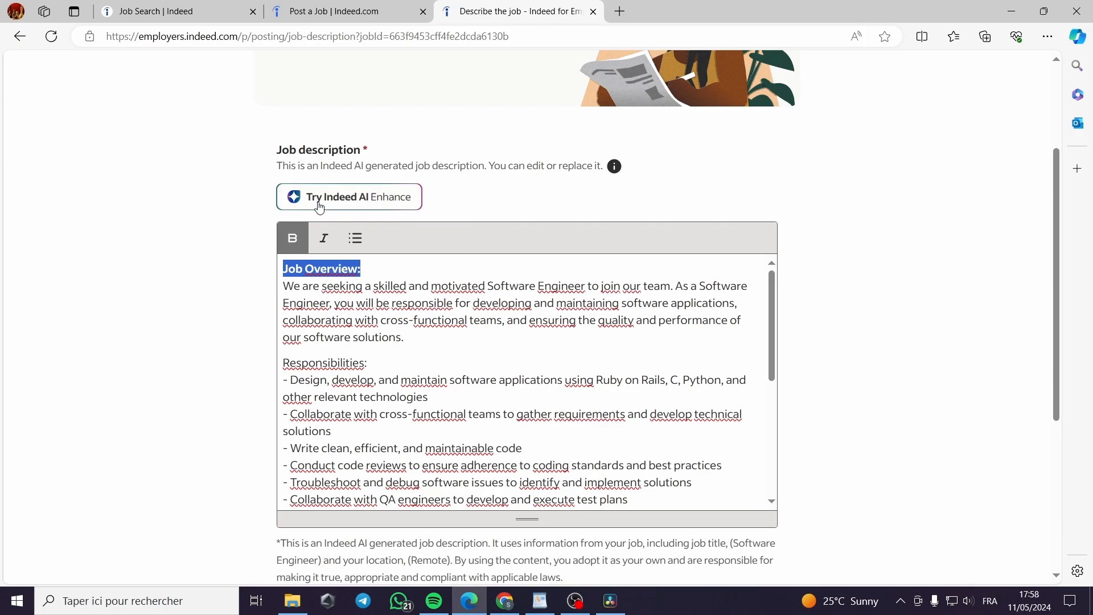
pyautogui.click(532, 208)
pyautogui.scroll(-4, 531, 207)
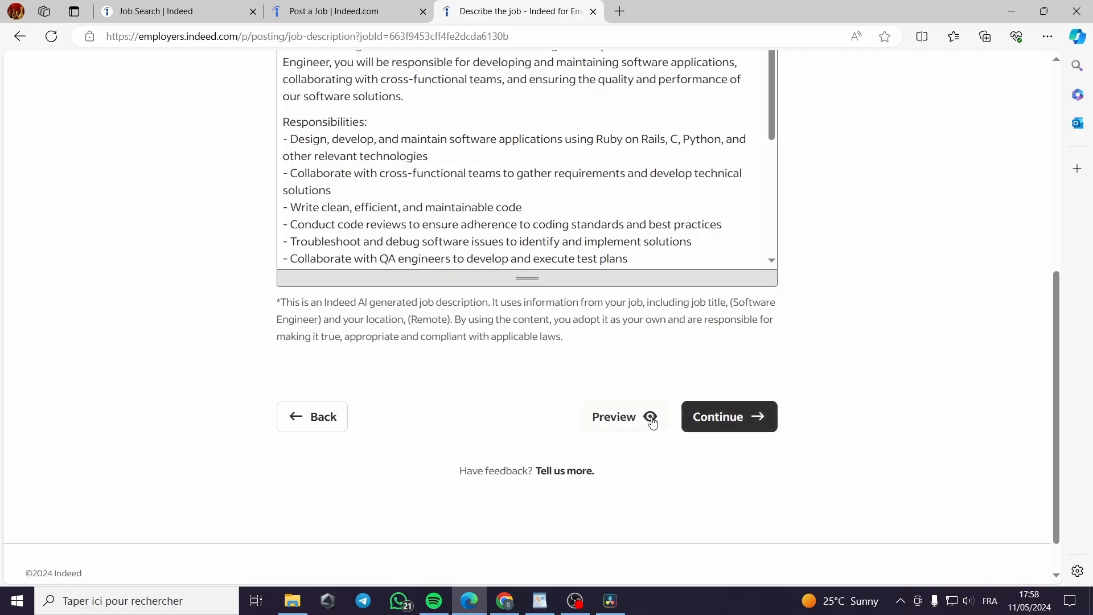
pyautogui.click(746, 419)
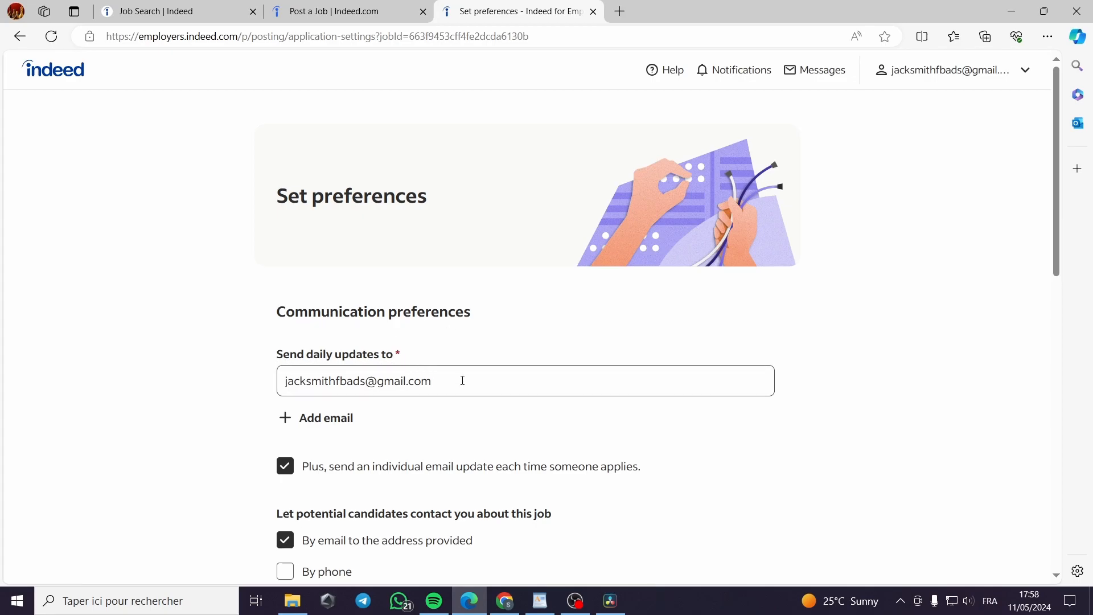
# Keep the default communication preferences and set the resume question to "Yes, require a resume".
pyautogui.scroll(-2, 398, 370)
pyautogui.scroll(-2, 393, 396)
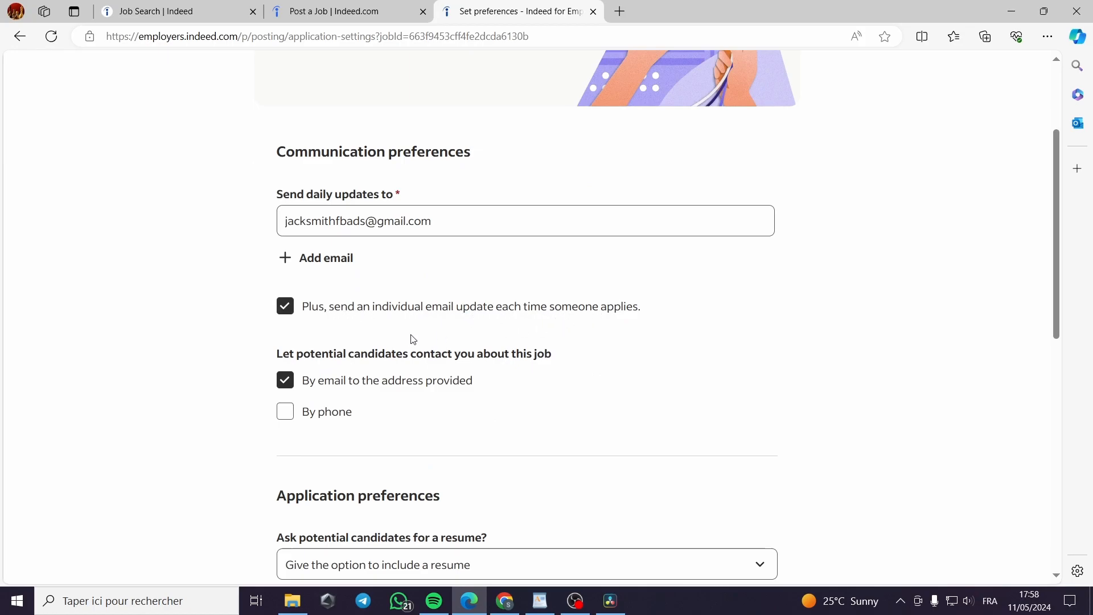
pyautogui.scroll(-2, 398, 338)
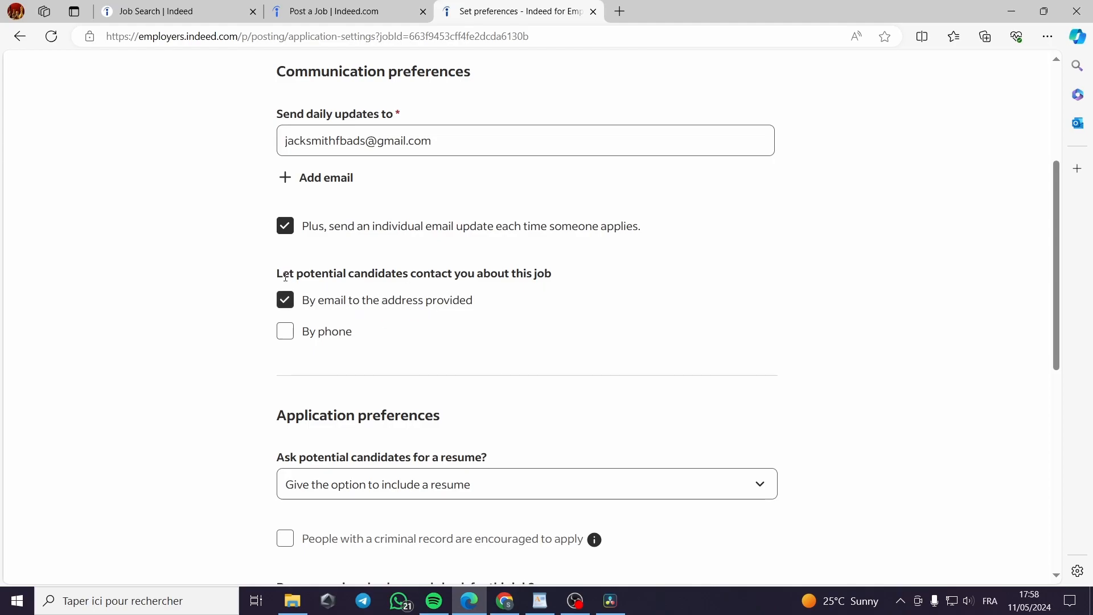
pyautogui.scroll(-2, 455, 304)
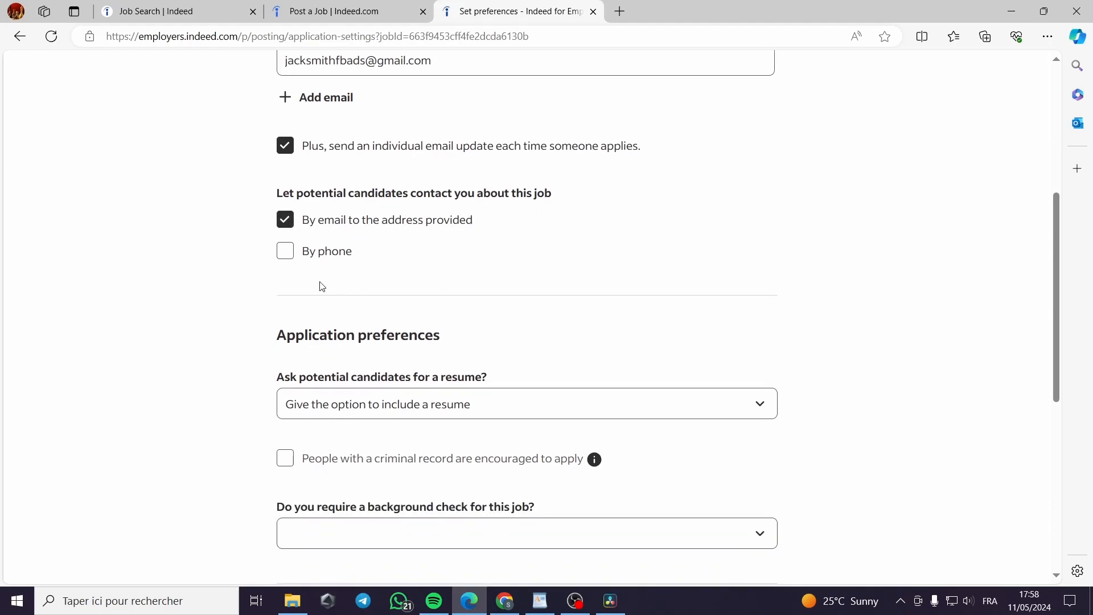
pyautogui.scroll(-2, 427, 312)
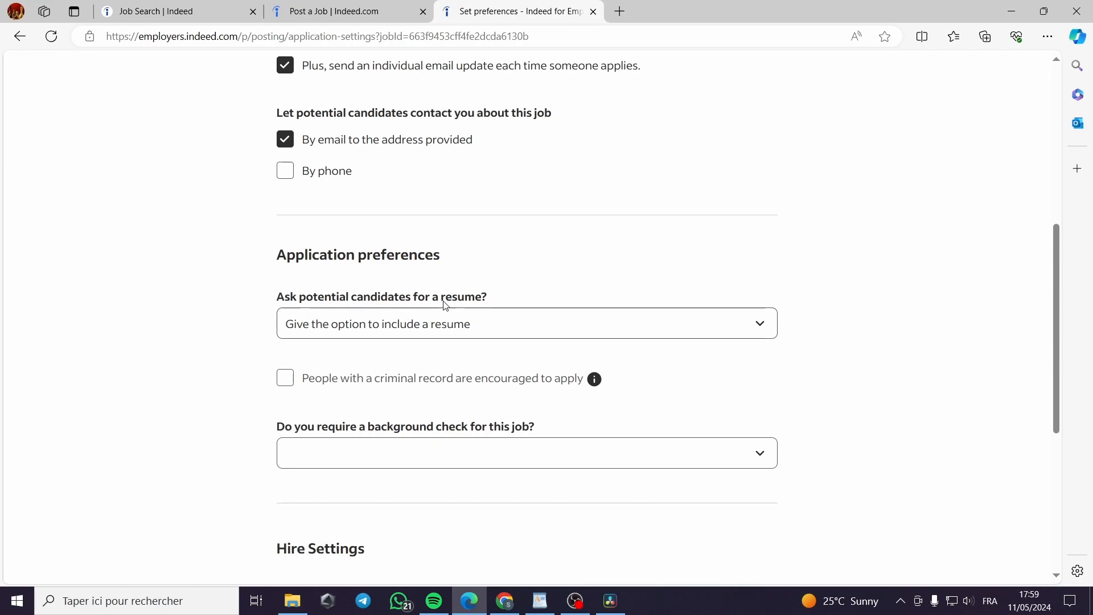
pyautogui.click(527, 331)
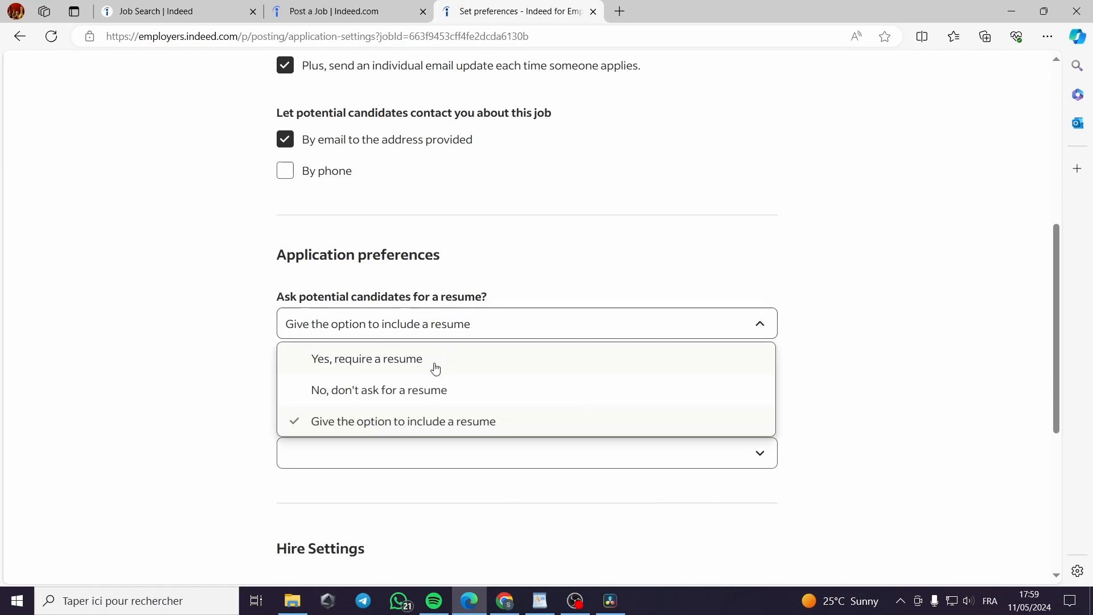
pyautogui.click(433, 368)
pyautogui.click(384, 324)
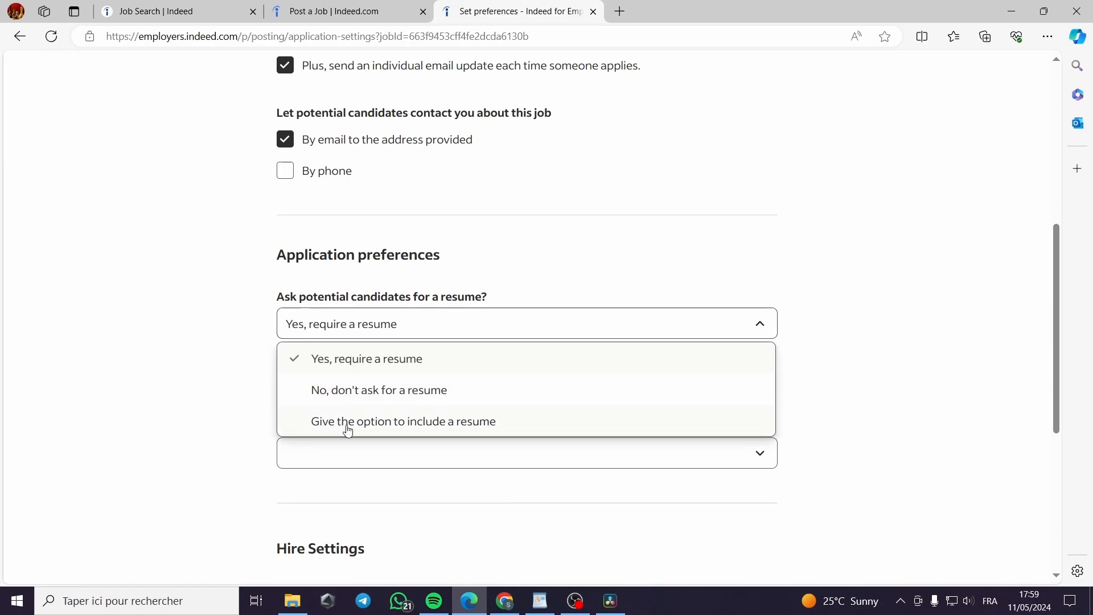
pyautogui.click(818, 378)
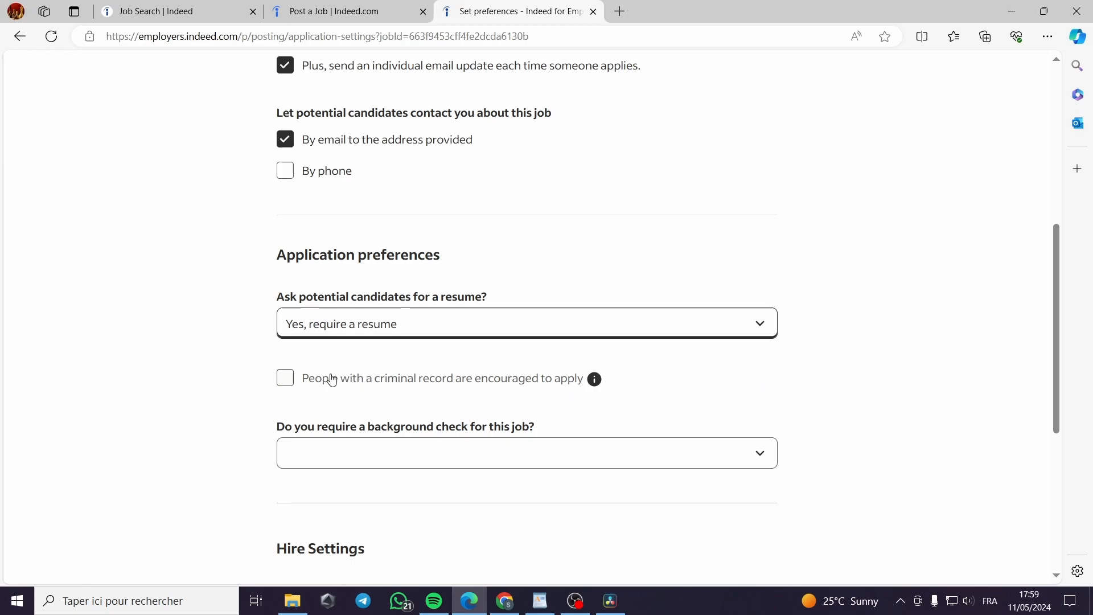
# Set the background check question to "Yes, this job requires a background check".
pyautogui.scroll(-3, 400, 383)
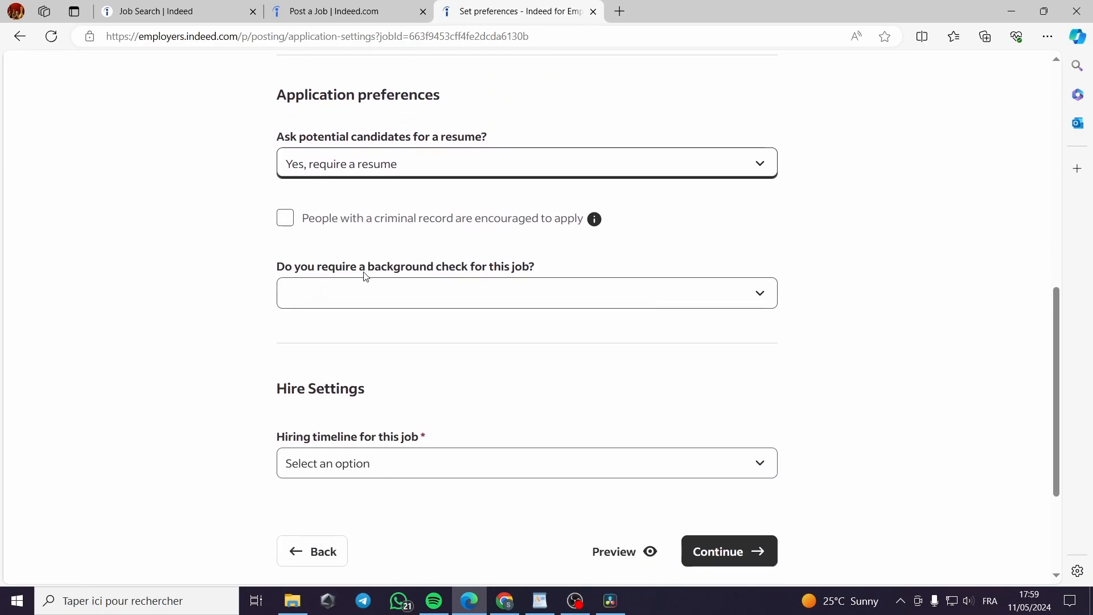
pyautogui.click(517, 294)
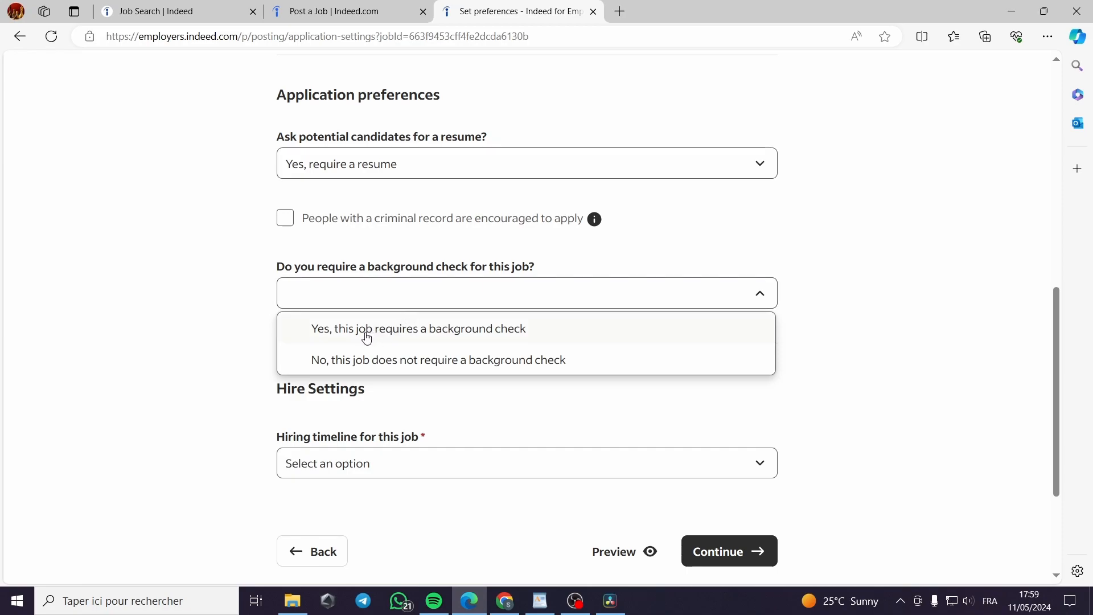
pyautogui.click(407, 328)
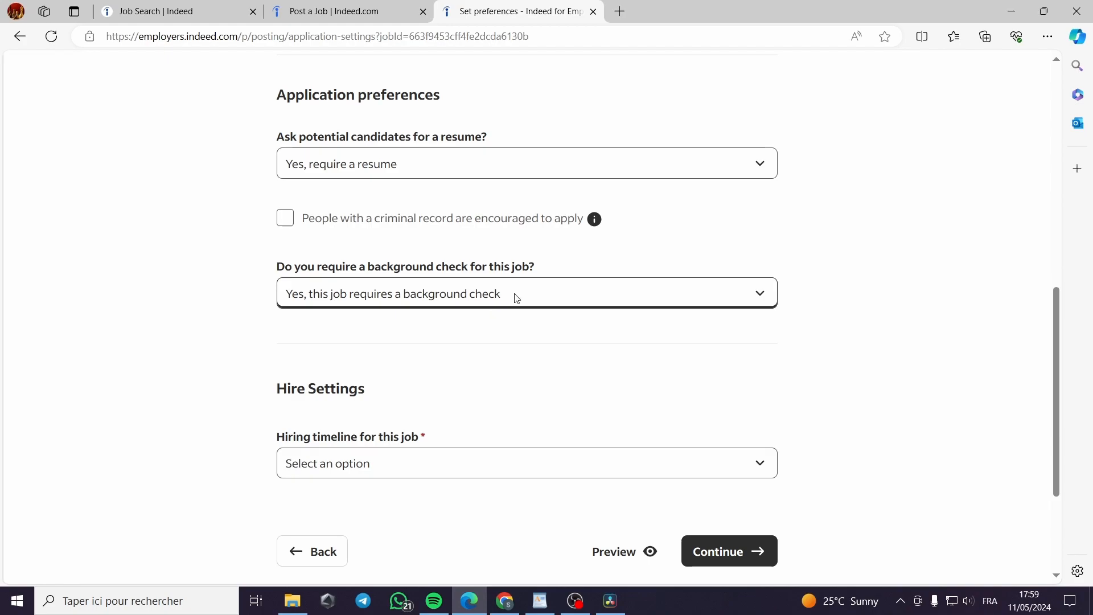
# Set the hiring timeline for the job to 3 to 7 days and continue to the review.
pyautogui.scroll(-2, 516, 298)
pyautogui.scroll(-2, 340, 305)
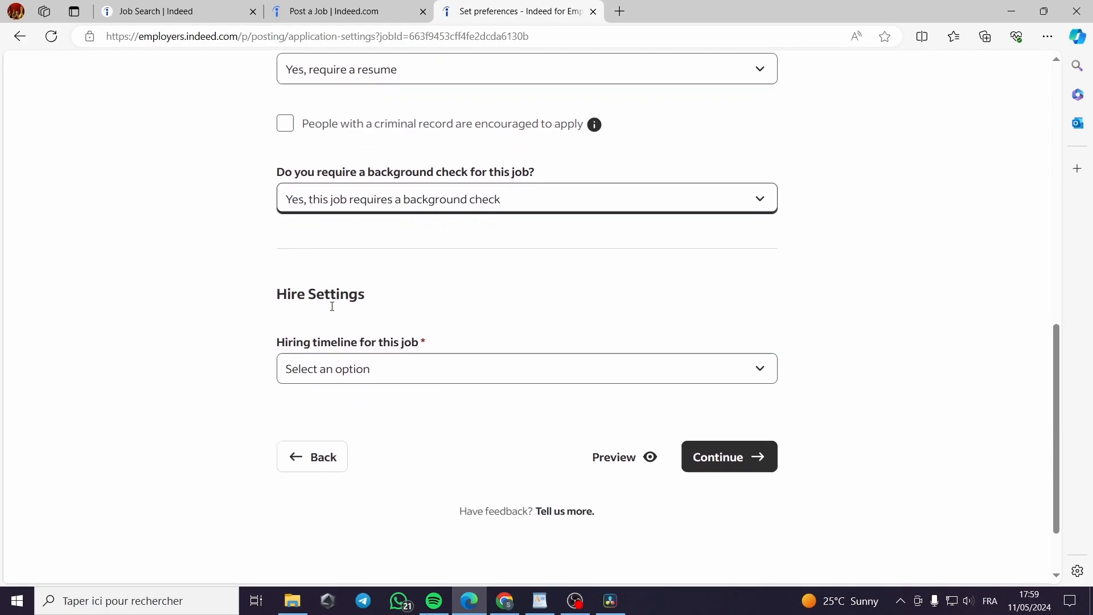
pyautogui.click(477, 302)
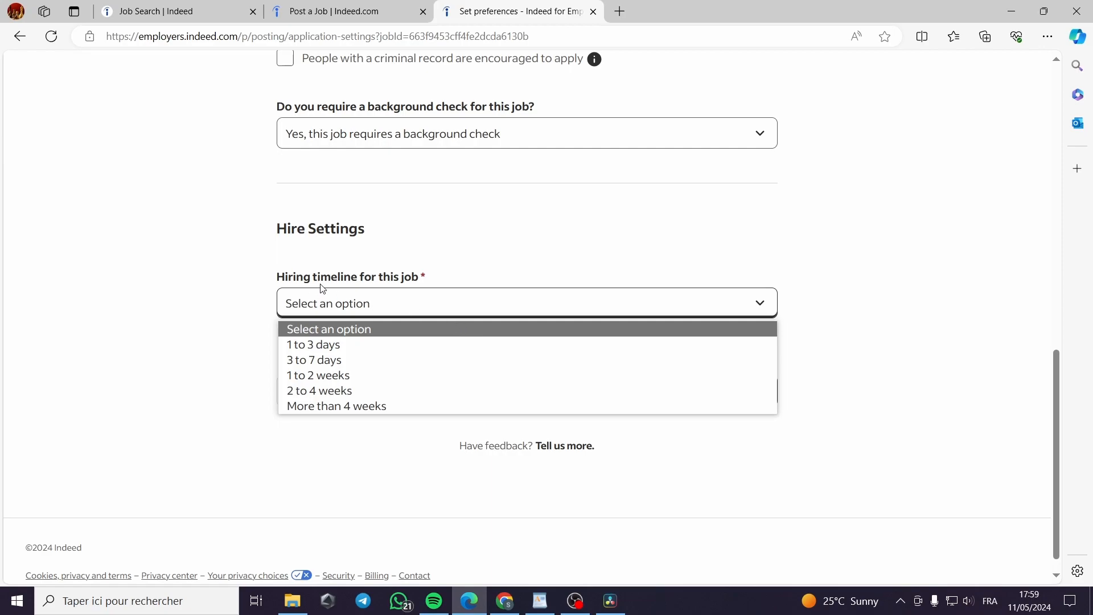
pyautogui.click(432, 361)
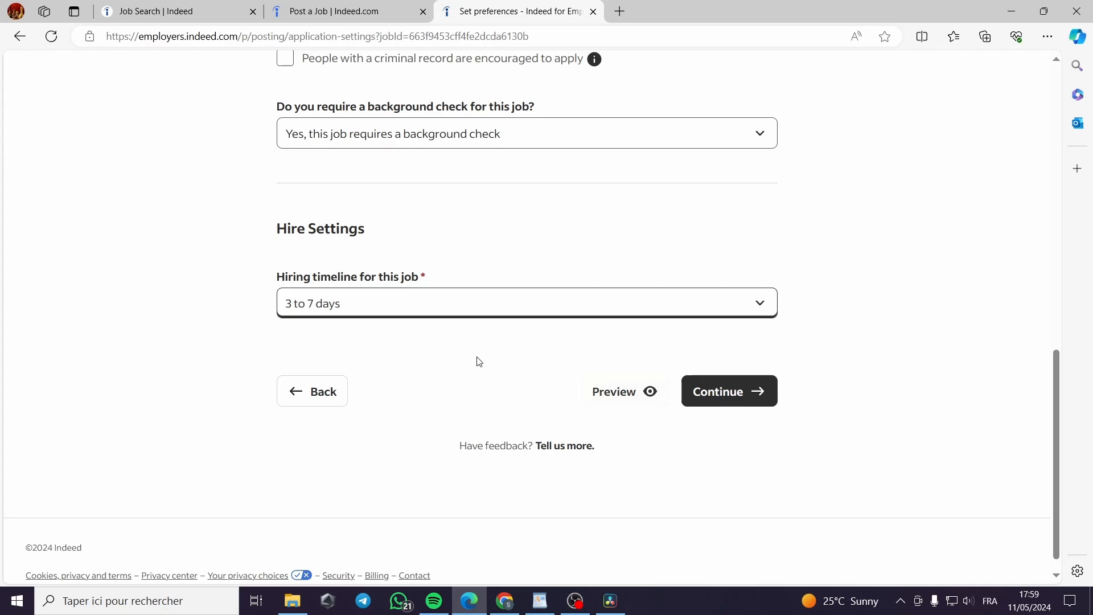
pyautogui.click(751, 400)
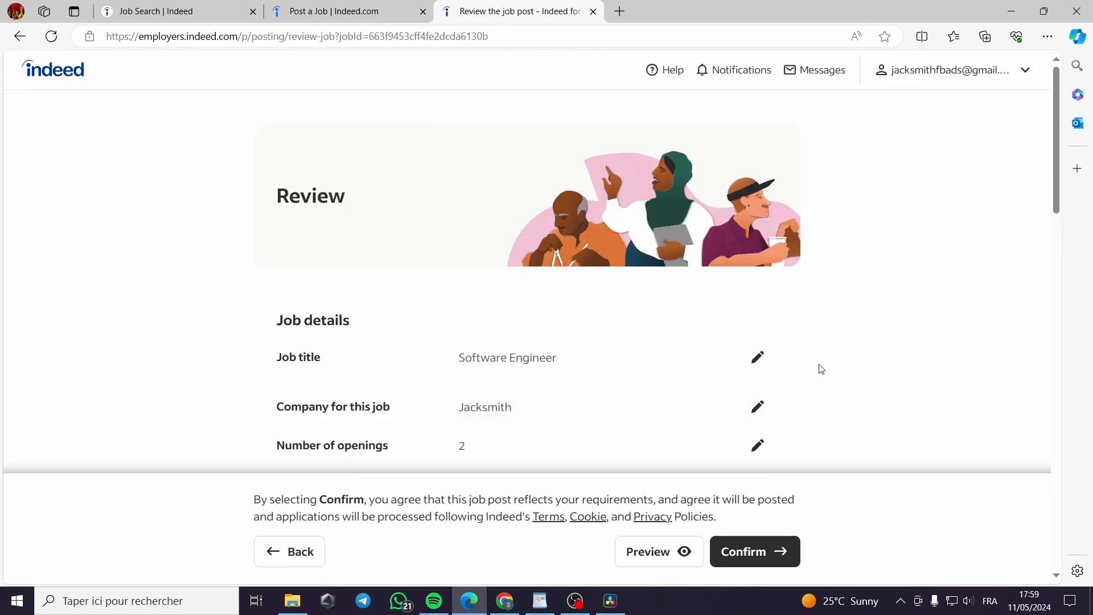
# Review the job post's details, description and application settings, dismissing the satisfaction survey.
pyautogui.scroll(-8, 822, 370)
pyautogui.scroll(8, 826, 374)
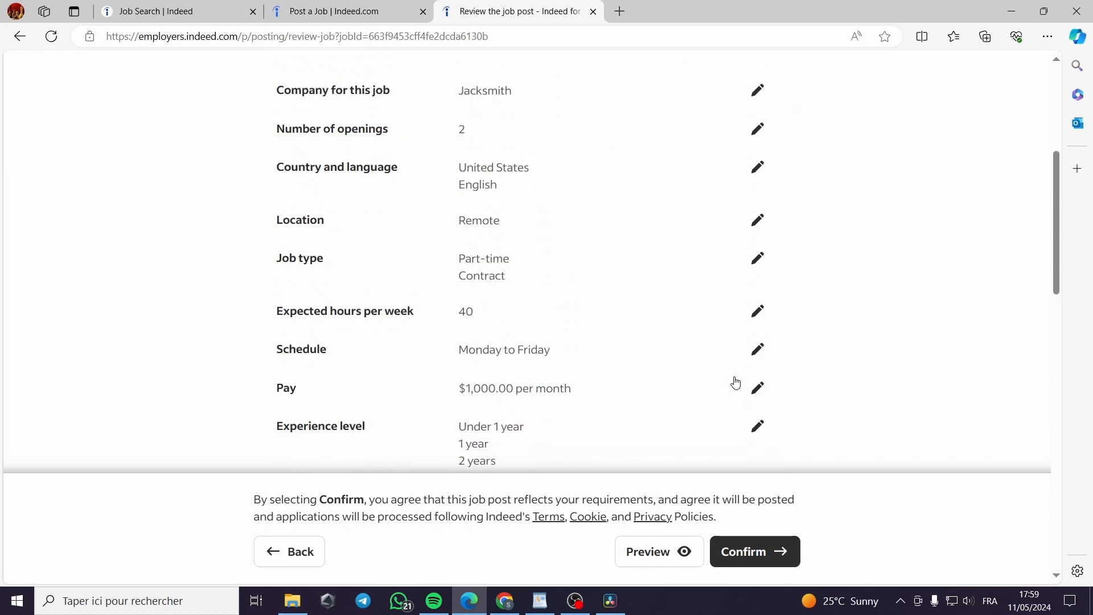
pyautogui.scroll(-1, 436, 246)
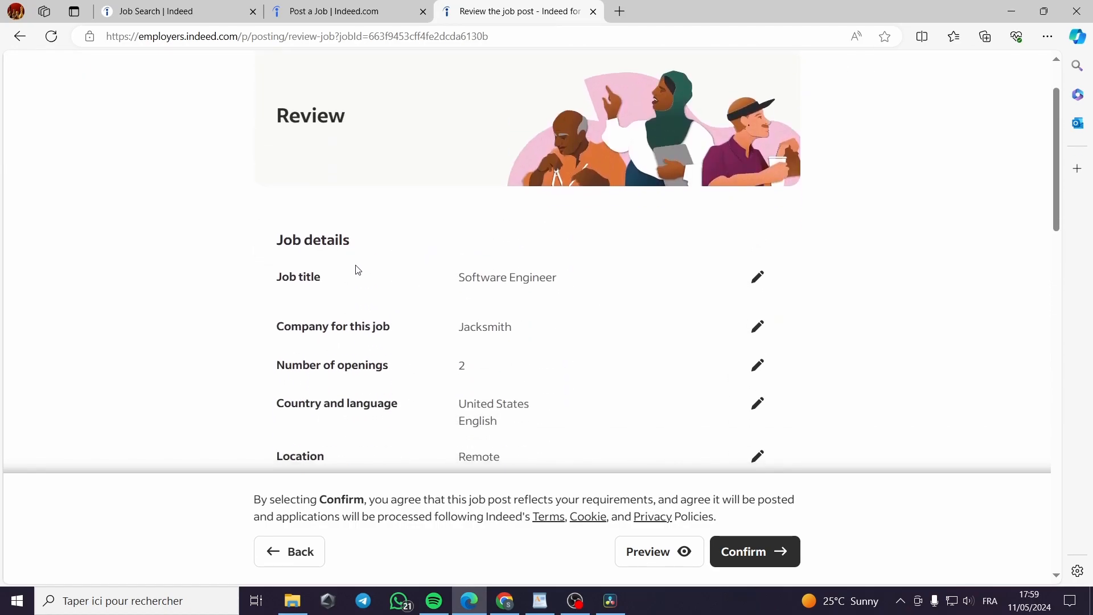
pyautogui.scroll(-2, 298, 278)
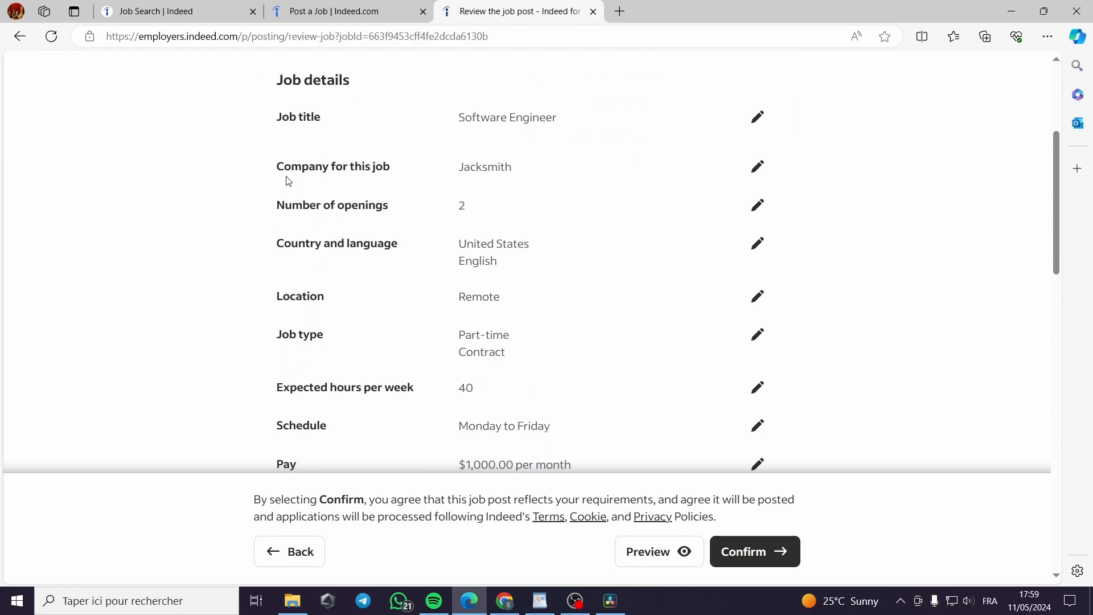
pyautogui.scroll(-1, 319, 190)
pyautogui.scroll(-1, 303, 178)
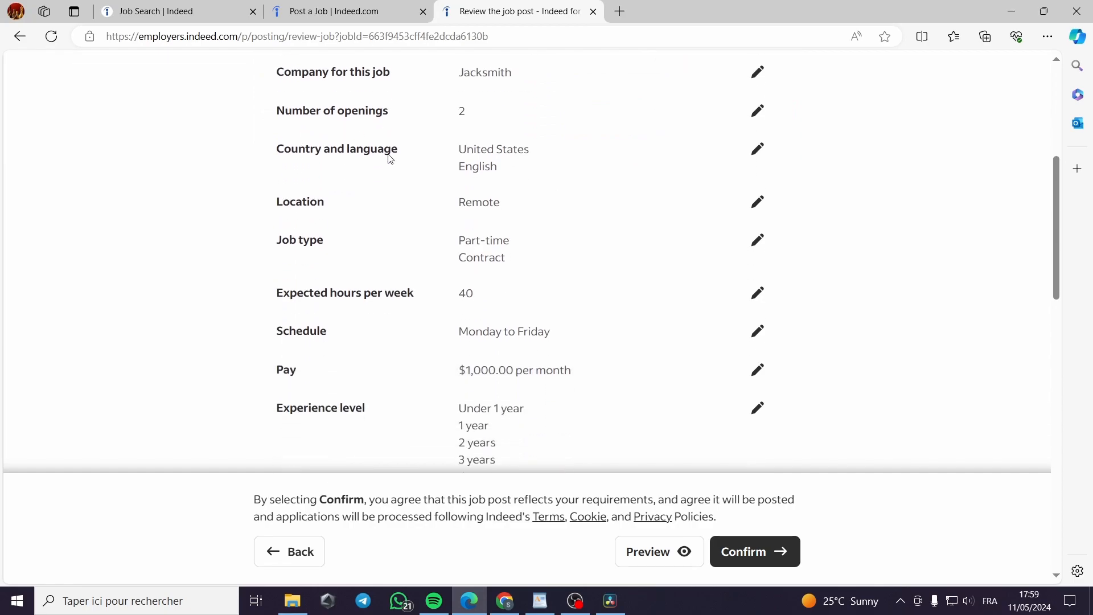
pyautogui.scroll(-1, 304, 178)
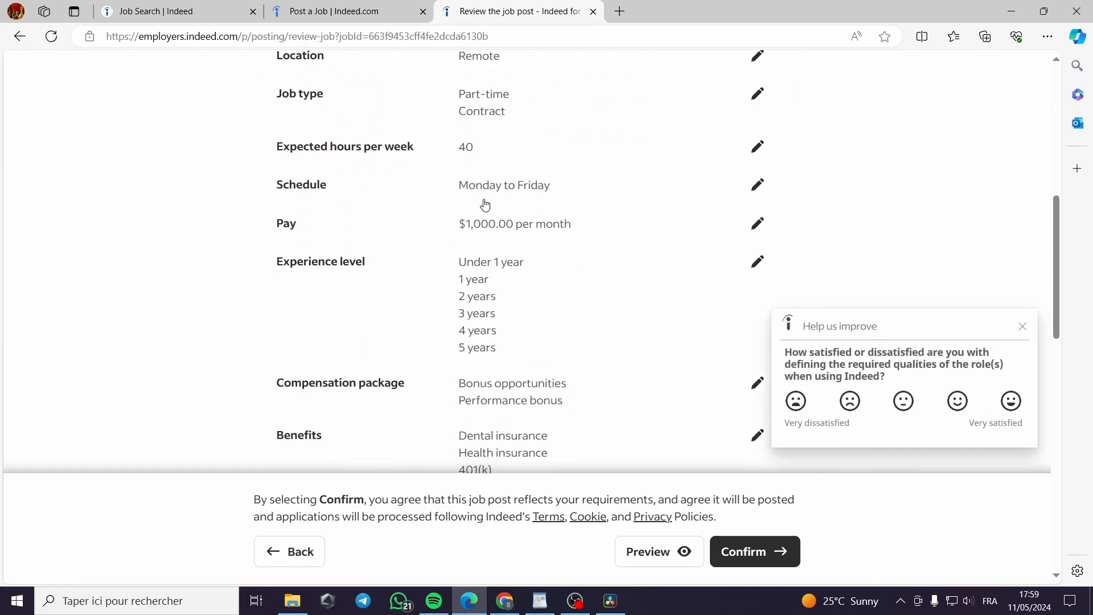
pyautogui.click(1022, 327)
pyautogui.scroll(-6, 408, 214)
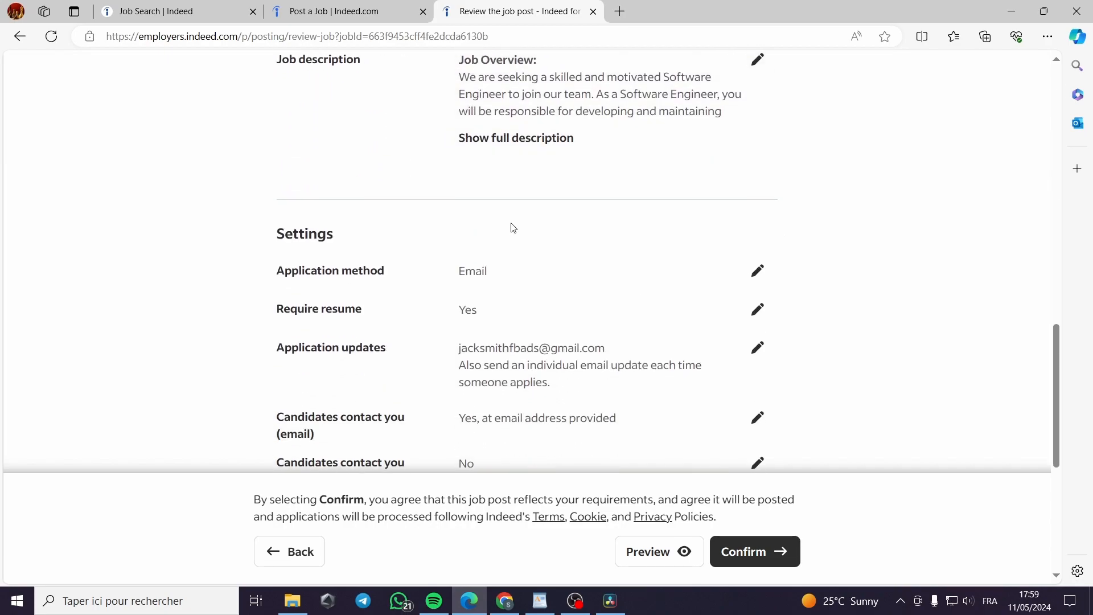
pyautogui.scroll(-4, 393, 257)
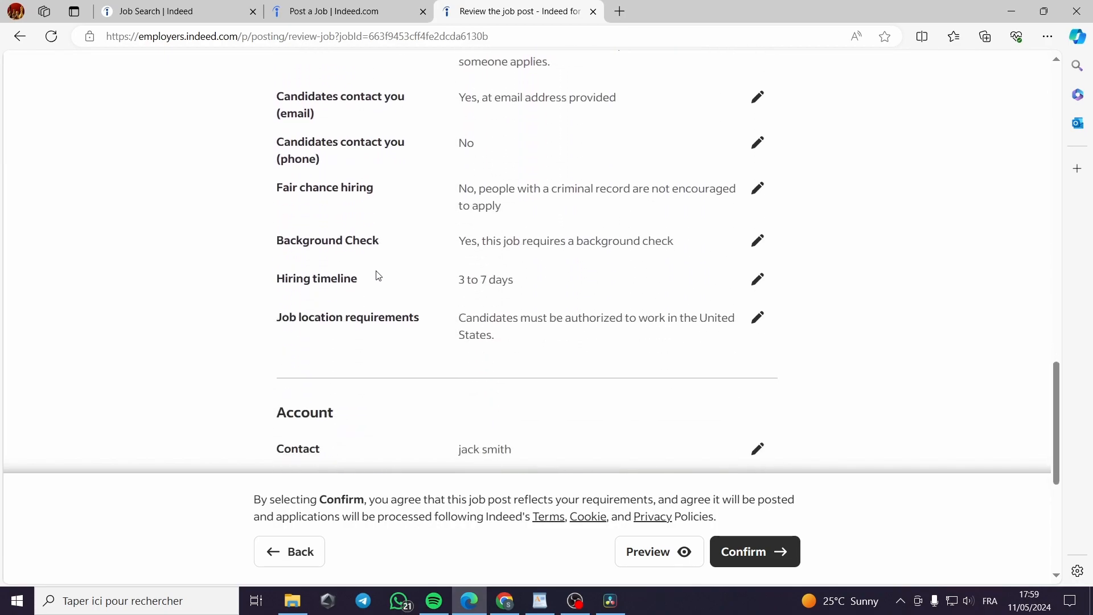
# Check the account details at the end of the review, and preview the job post to examine its company name and work location.
pyautogui.scroll(-2, 378, 276)
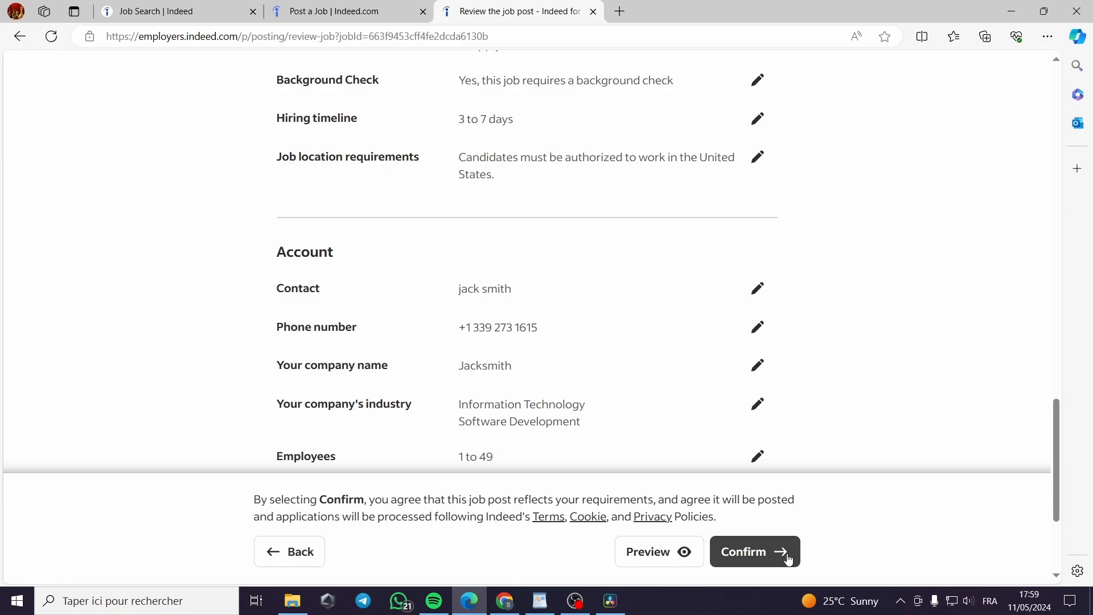
pyautogui.scroll(-2, 569, 392)
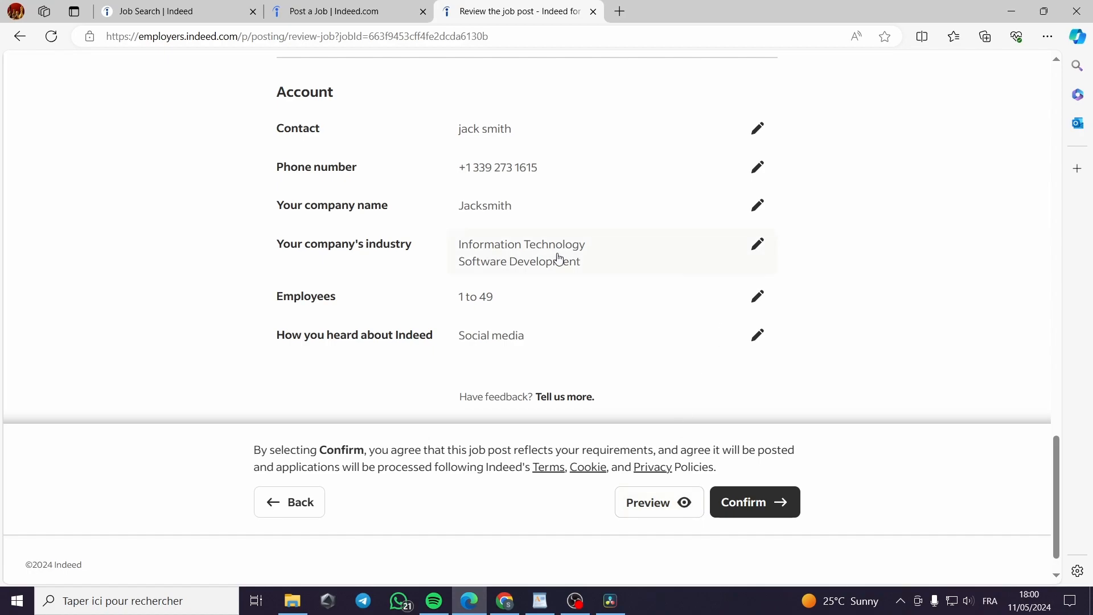
pyautogui.click(685, 506)
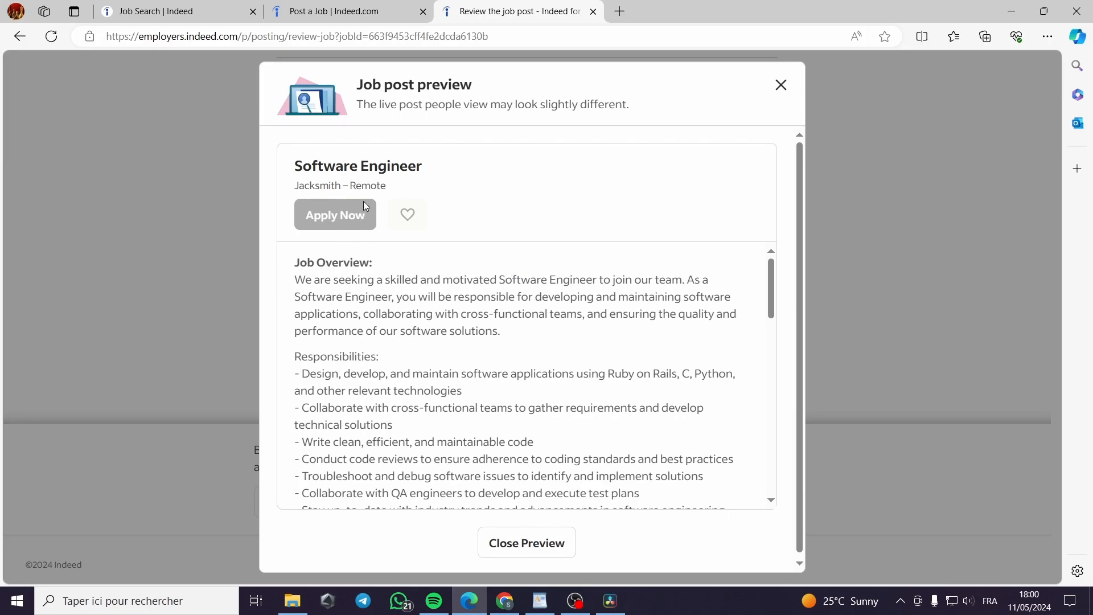
pyautogui.moveTo(343, 186); pyautogui.dragTo(295, 186)
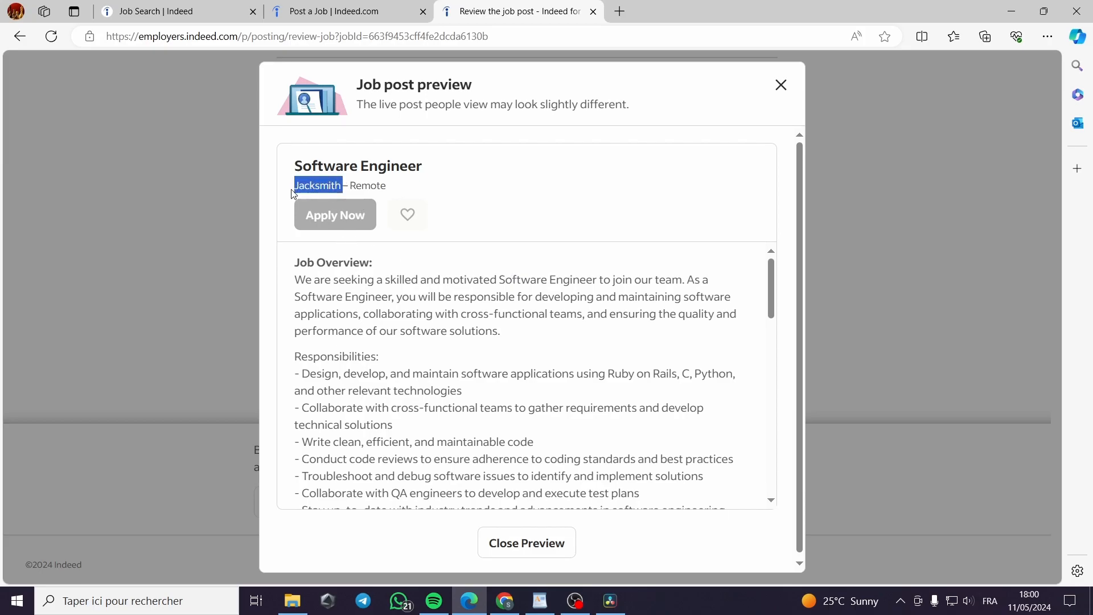
pyautogui.moveTo(387, 186); pyautogui.dragTo(350, 185)
pyautogui.click(501, 221)
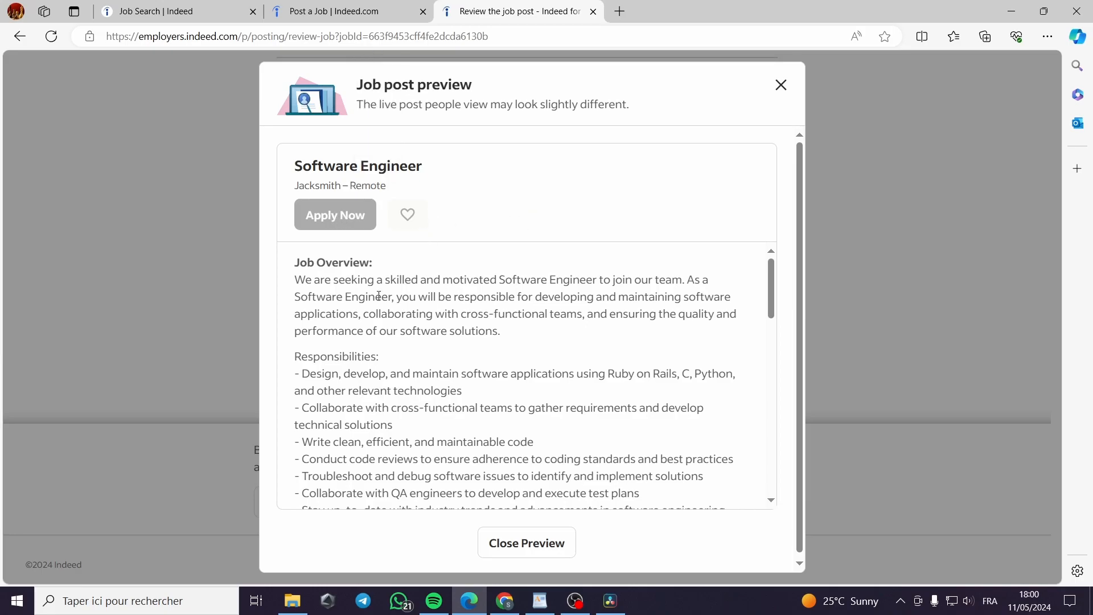
# Read through the previewed post's description, pay, benefits, experience level and schedule, and close the preview.
pyautogui.scroll(-4, 473, 308)
pyautogui.scroll(-1, 559, 543)
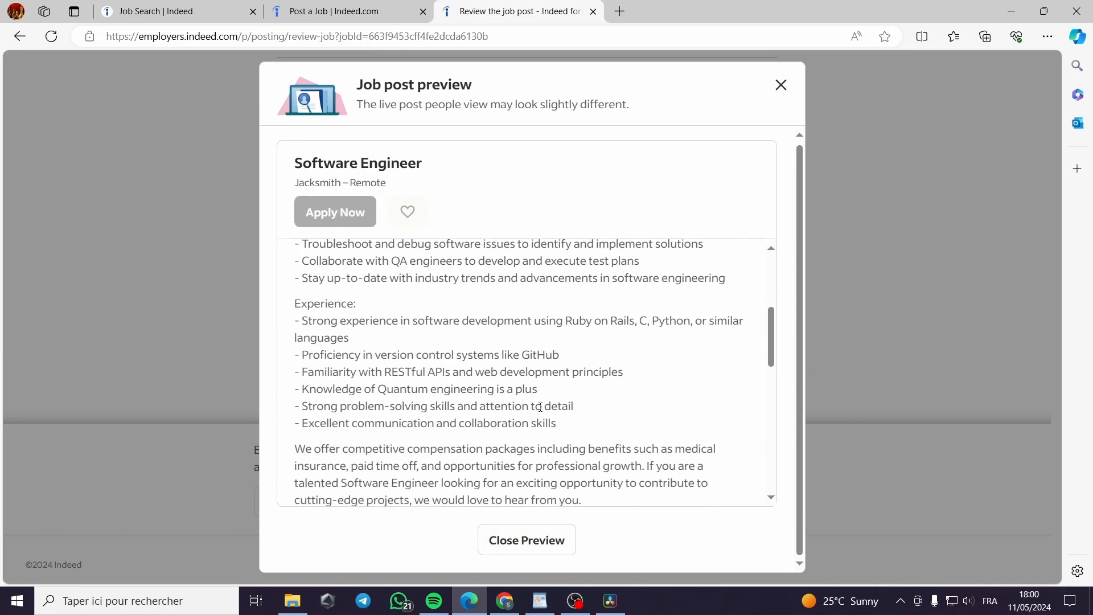
pyautogui.scroll(-4, 540, 408)
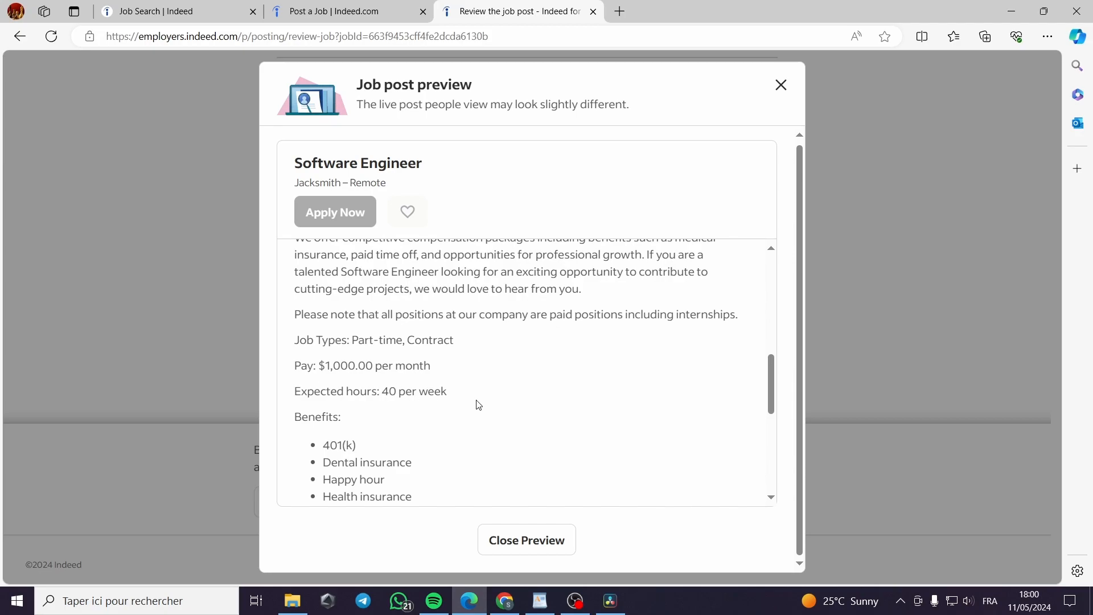
pyautogui.scroll(-2, 439, 409)
pyautogui.scroll(-2, 364, 368)
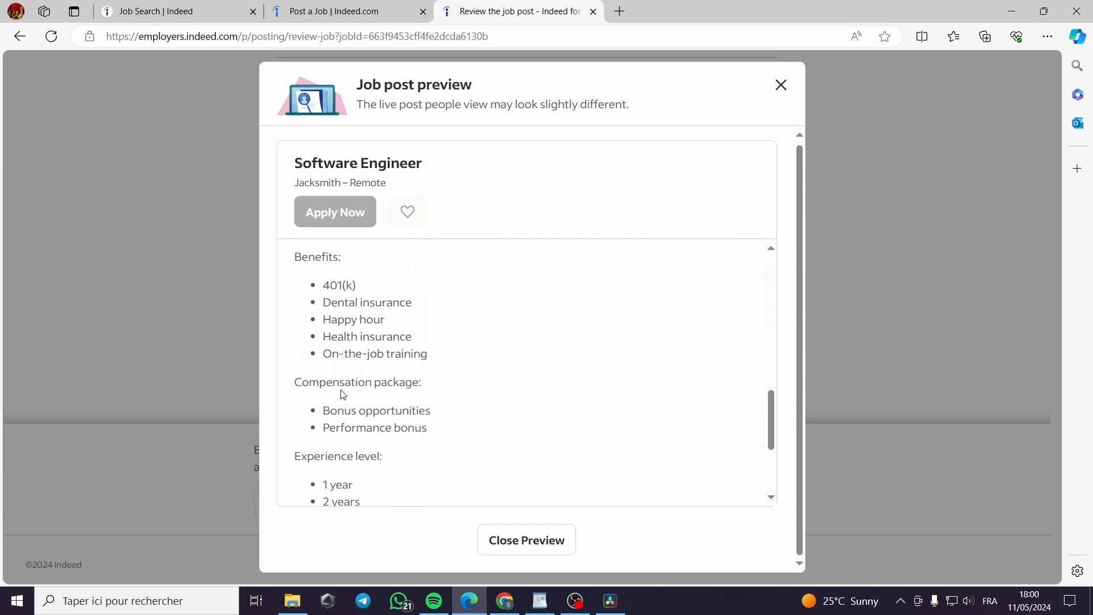
pyautogui.scroll(-3, 343, 395)
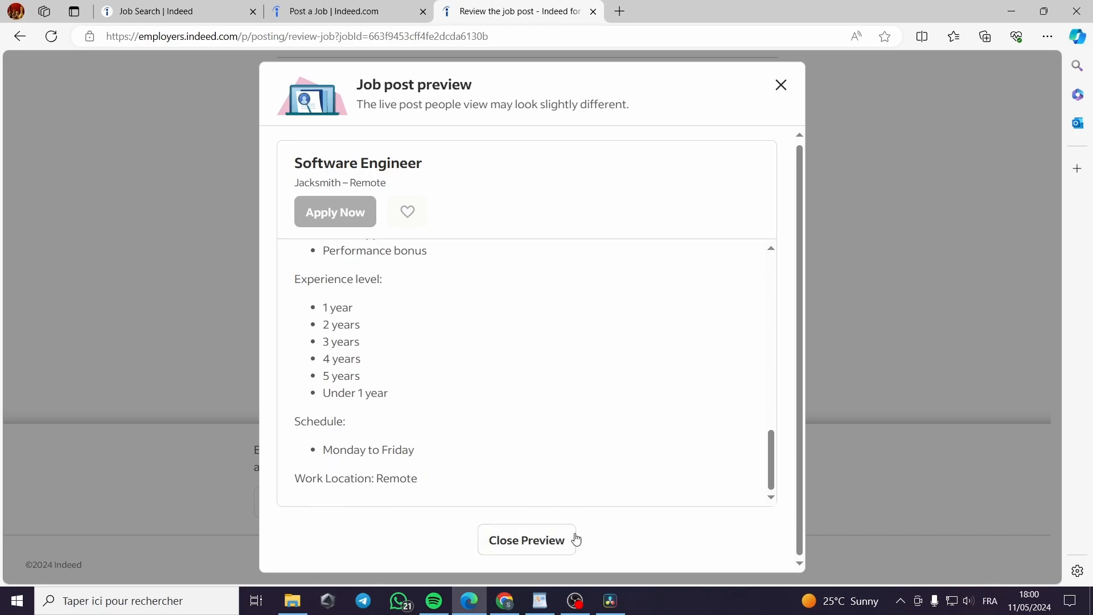
pyautogui.click(546, 546)
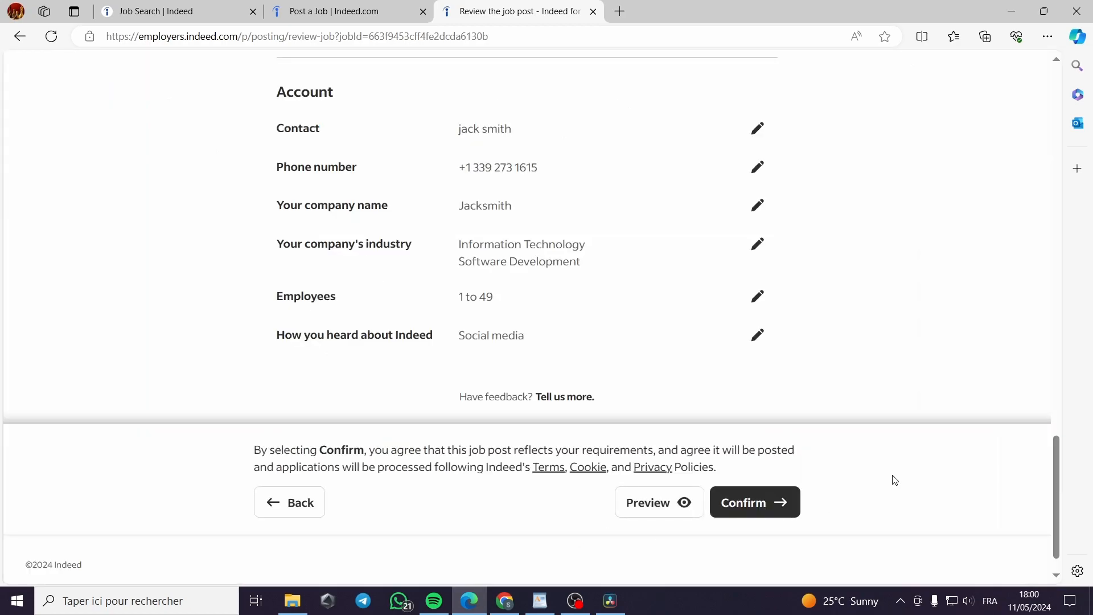